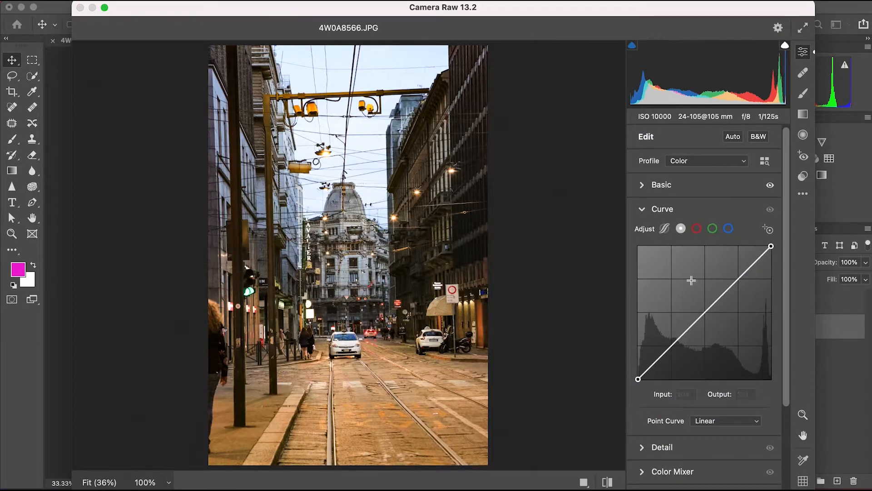
Raise the composite tone curve at input 166 to output 185, and slightly lift the red channel's curve at input 122.
drag(746, 278, 724, 283)
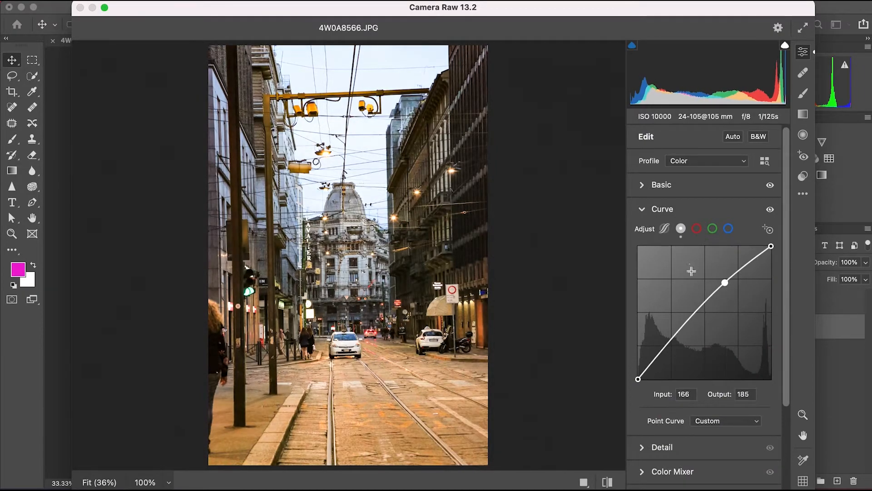
click(697, 229)
drag(701, 315, 702, 313)
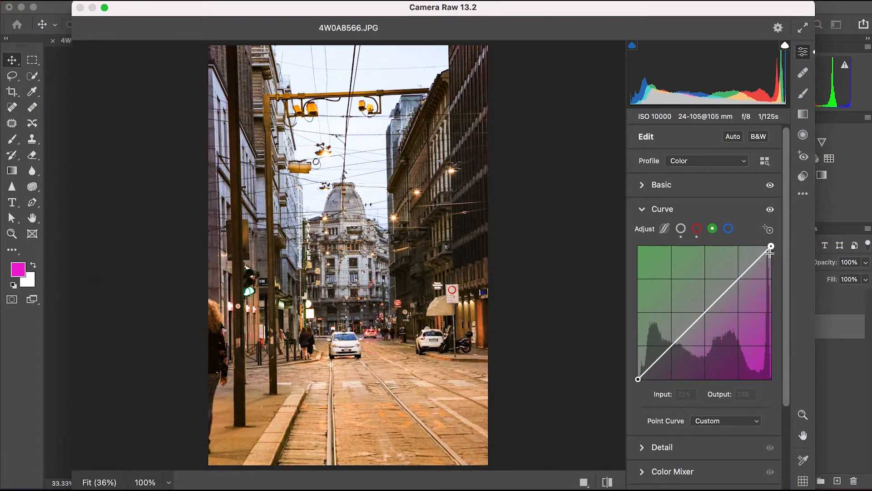
Set the green curve's highlight point to input 254, output 254, and raise the blue curve at input 196 to output 202.
drag(770, 247, 770, 247)
click(747, 271)
click(729, 231)
drag(732, 285, 786, 387)
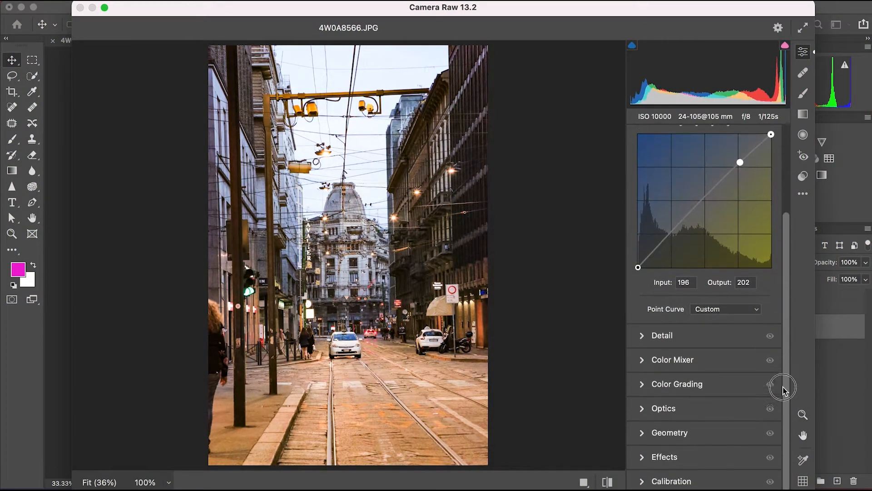
Set the Color Mixer hues to Reds +19, Oranges -1, Yellows +3, Greens +13, Blues -25, Purples -1 and Magentas +1.
click(652, 339)
click(643, 368)
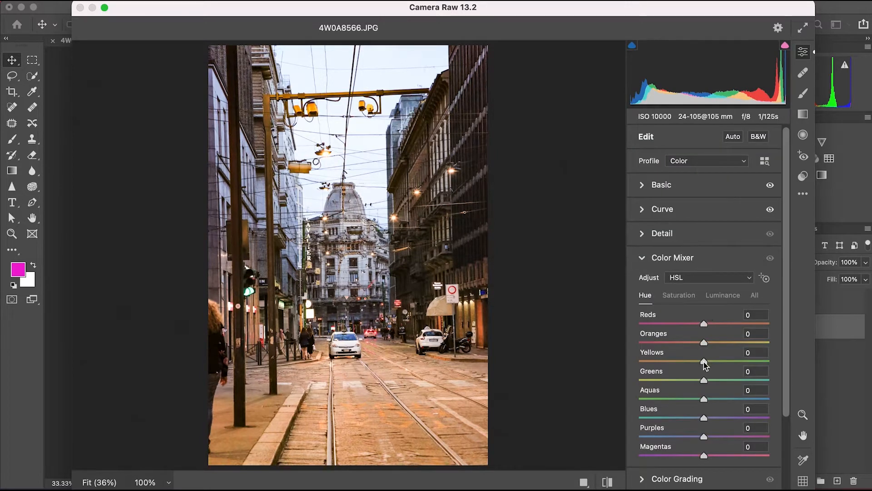
drag(704, 362, 709, 379)
drag(691, 361, 710, 355)
drag(705, 324, 716, 338)
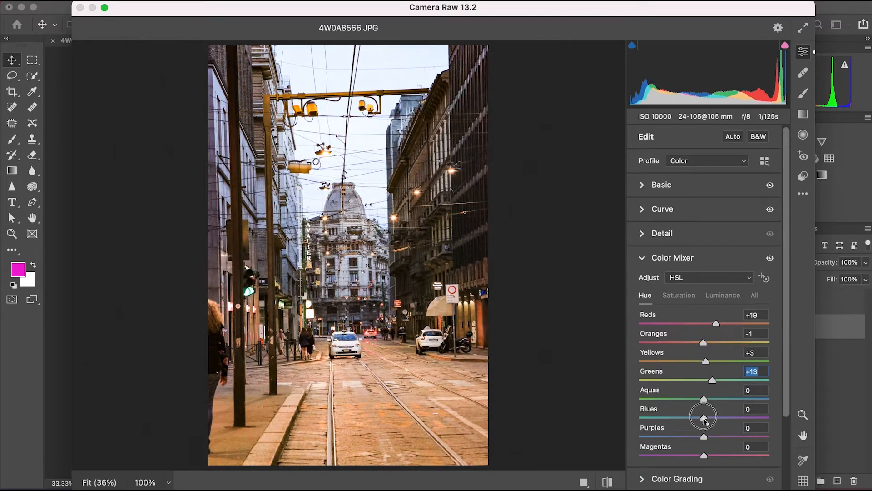
drag(704, 417, 703, 437)
drag(704, 456, 678, 458)
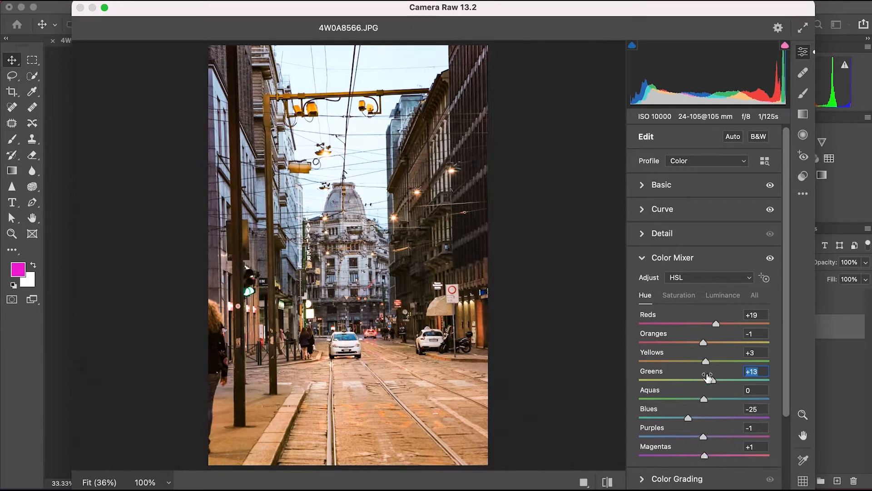
Color grade the shadows toward blue and the highlights toward orange with hue 32 and saturation 19.
scroll(707, 376, down, 5)
click(676, 383)
drag(665, 355, 658, 357)
drag(742, 355, 748, 351)
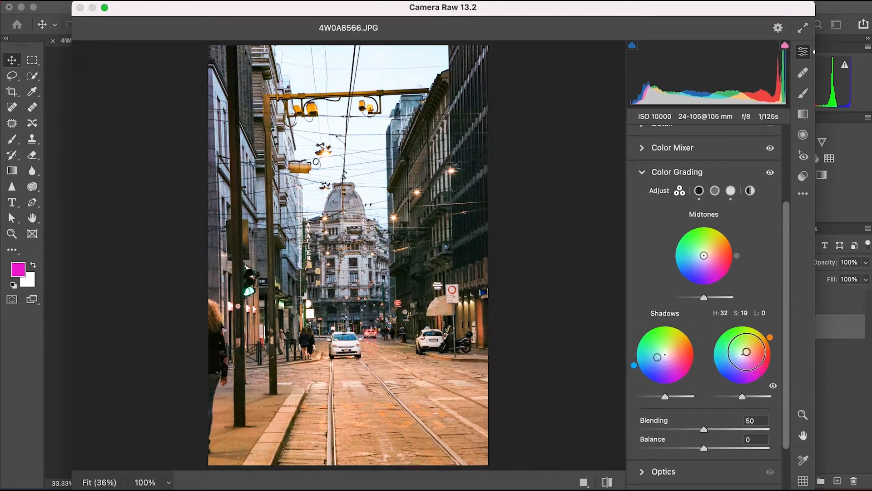
Add film grain of 17 with a grain size of 31 and check it on the photo at 100% magnification.
scroll(691, 420, down, 3)
click(650, 432)
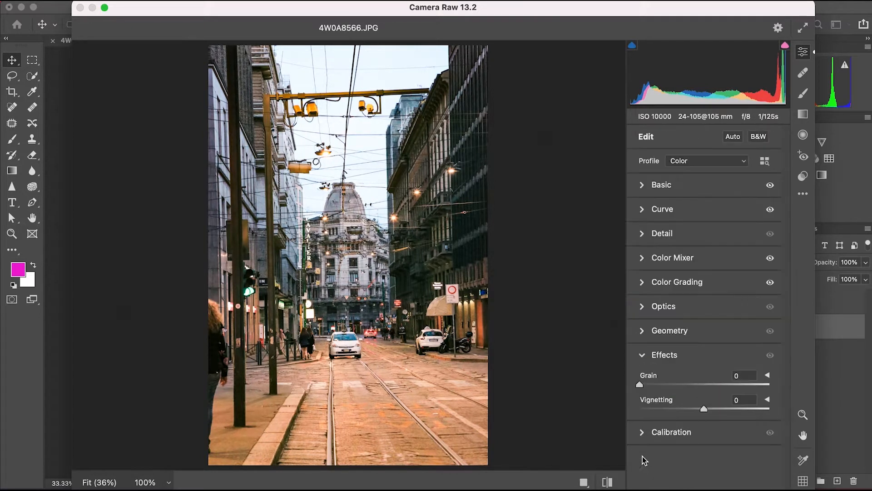
click(767, 376)
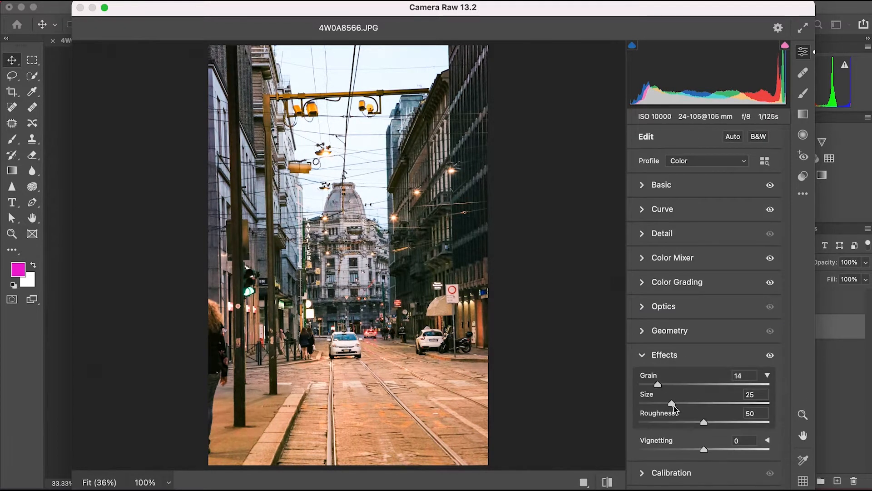
key(super+=)
key(super+=)
key(super+=)
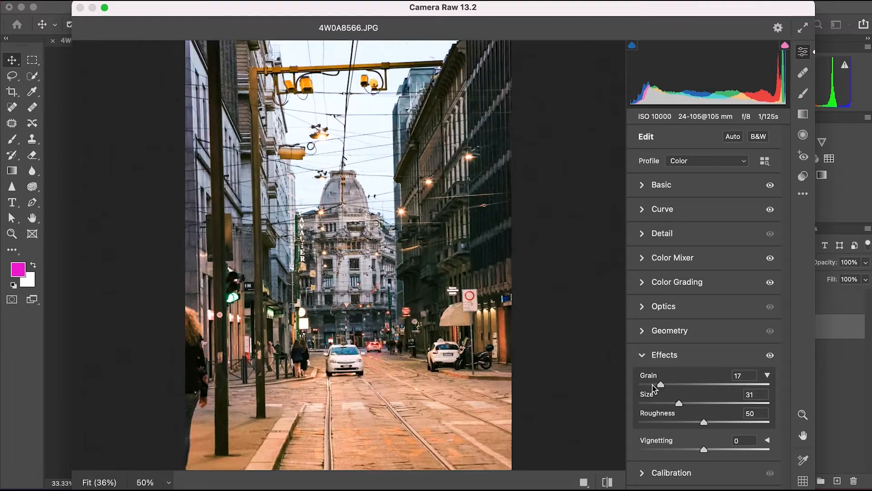
scroll(334, 347, down, 6)
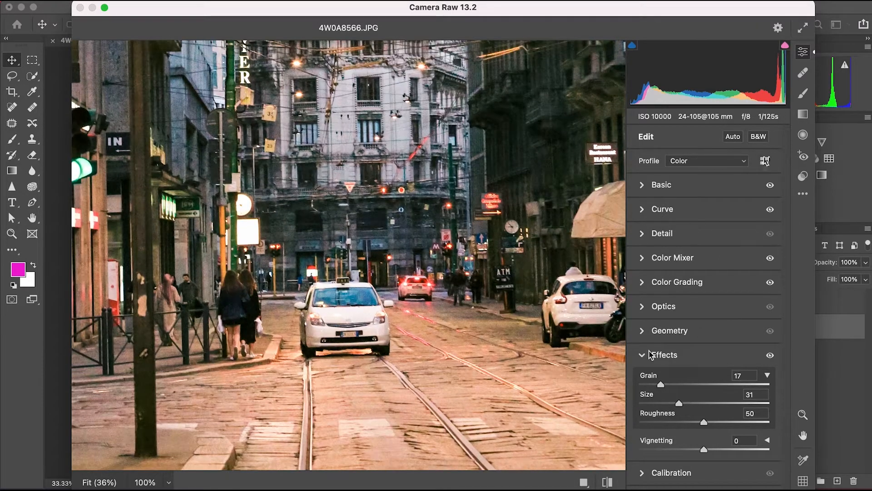
click(650, 354)
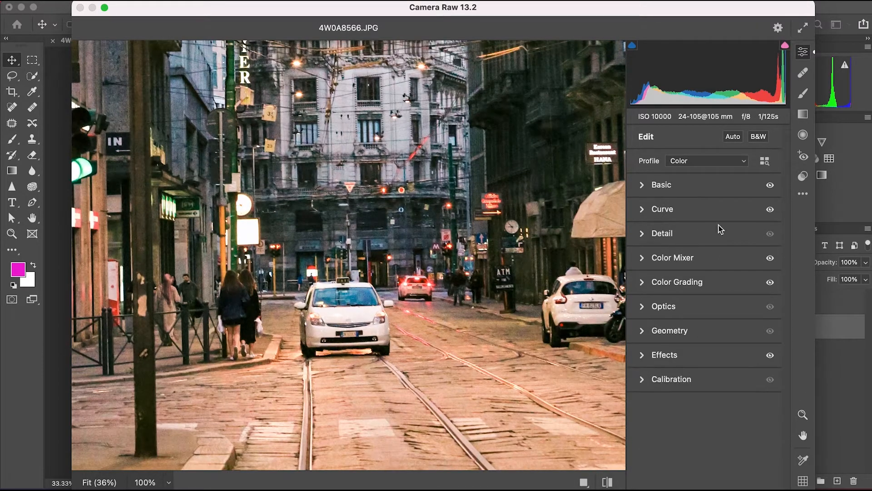
Using a temporary monochrome view, set Highlights to +35, Shadows to +67, Whites to +16 and Blacks to -8, and return to the Color profile.
click(644, 185)
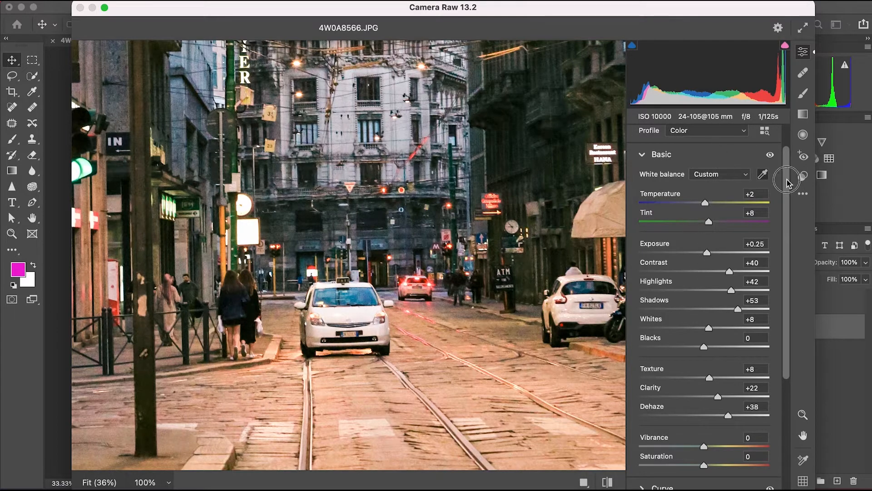
drag(787, 181, 786, 166)
click(706, 161)
click(708, 181)
key(super+minus)
key(super+minus)
key(super+minus)
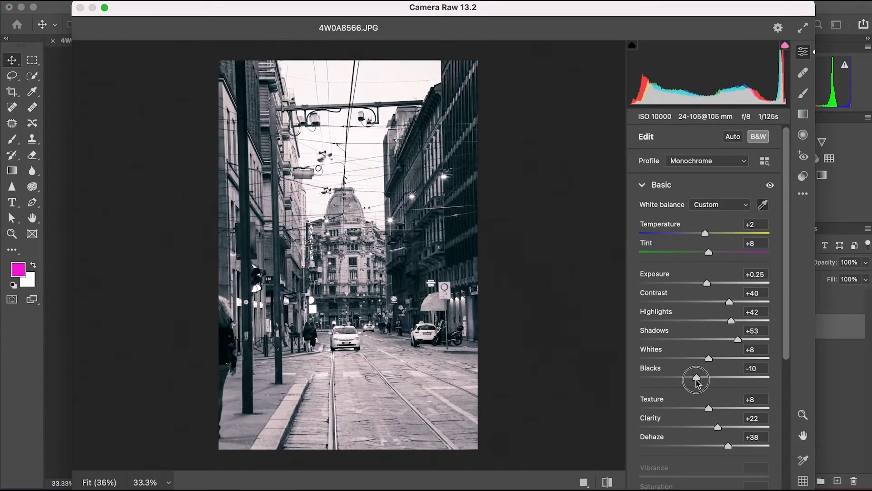
drag(697, 378, 699, 377)
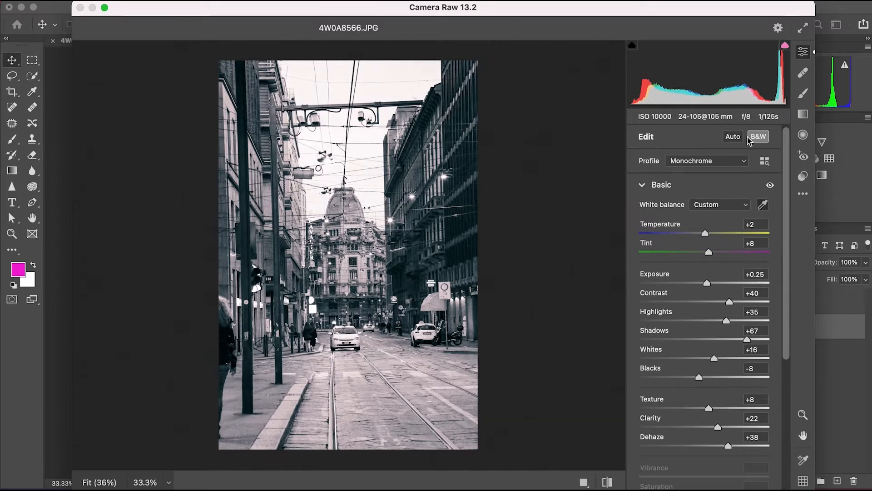
click(749, 137)
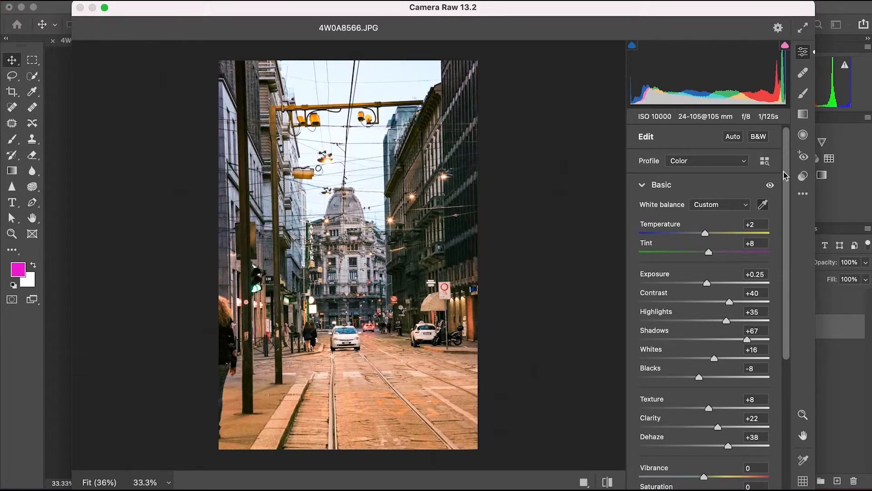
Straighten the buildings with the Vertical Upright correction and apply the Camera Raw filter.
drag(784, 175, 780, 329)
click(652, 437)
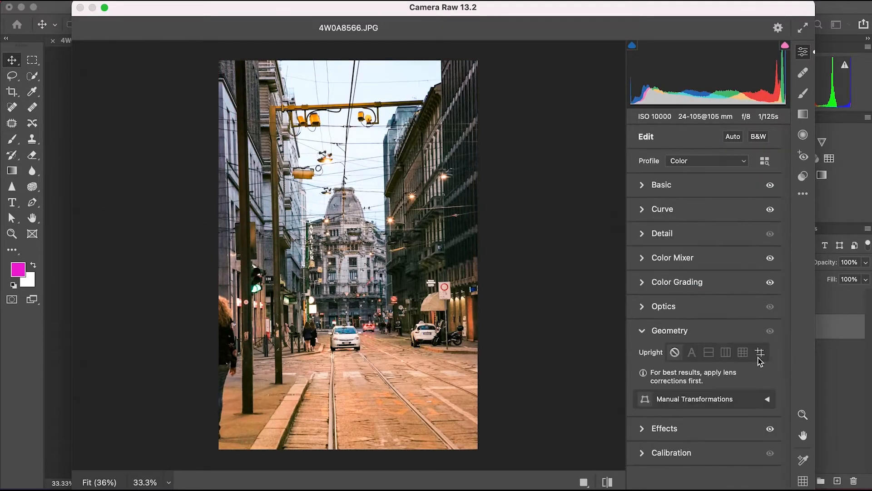
click(726, 352)
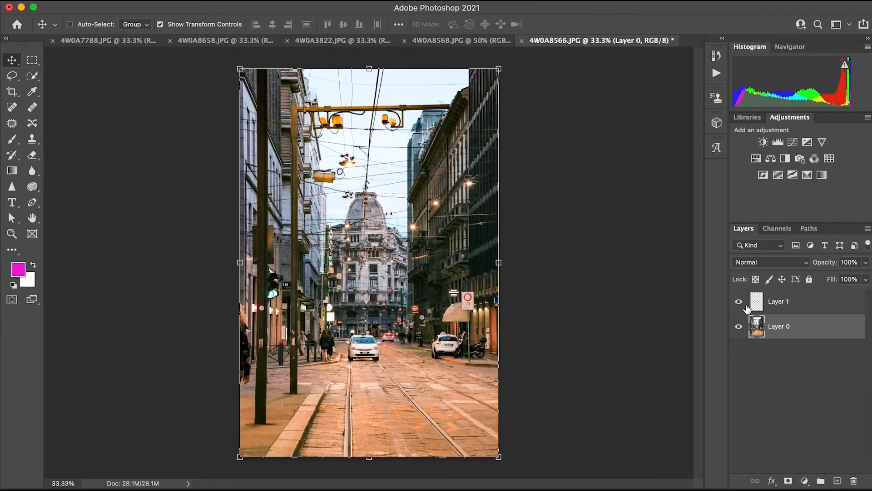
Select Layer 0 and start Sky Replacement on it.
click(746, 305)
click(791, 331)
click(287, 1)
mouse_move(124, 1)
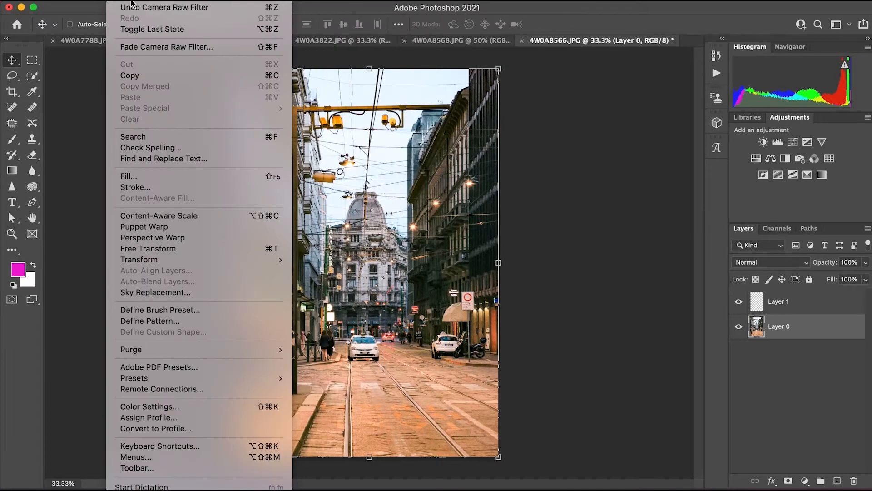
click(182, 292)
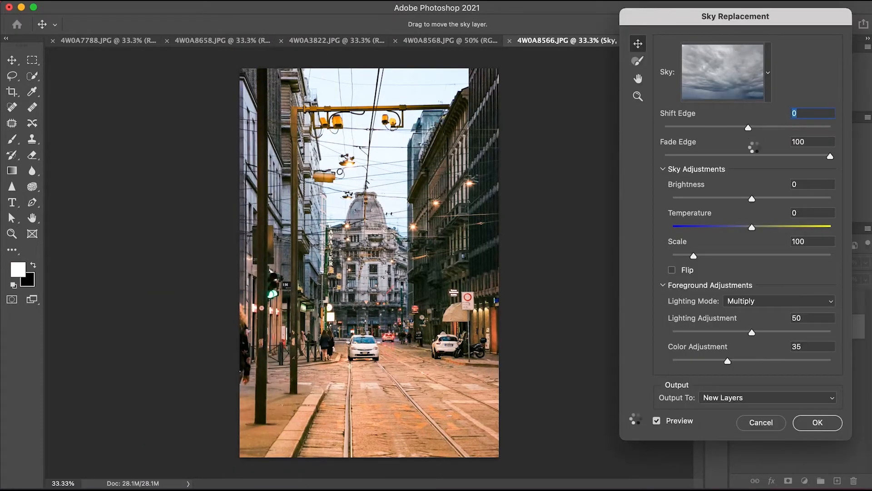
Compare sunset and dusk sky presets and replace the sky with the purple dusk sky with pink clouds, output to new layers.
click(762, 89)
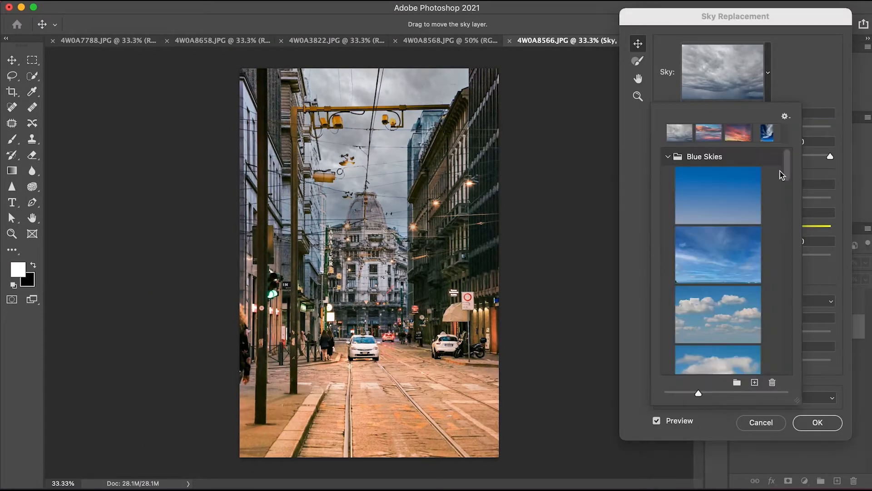
click(751, 136)
drag(789, 166, 787, 344)
click(726, 213)
scroll(731, 358, down, 3)
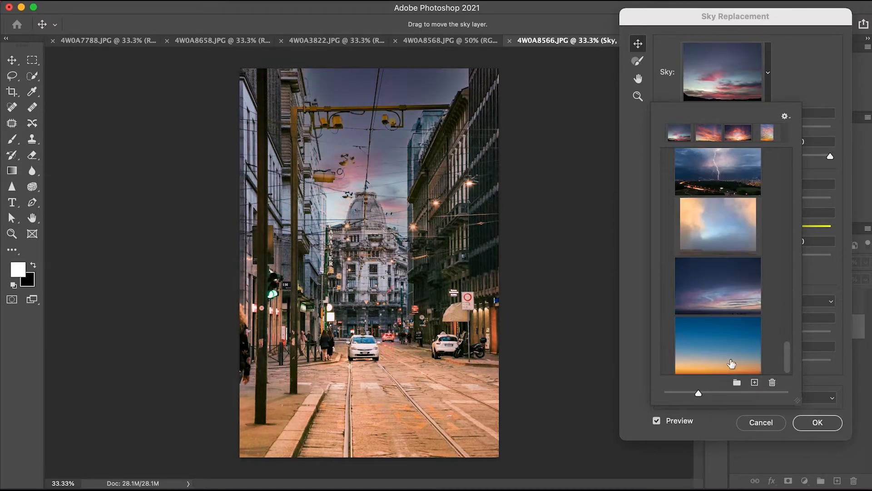
click(726, 310)
drag(787, 350, 787, 319)
click(743, 330)
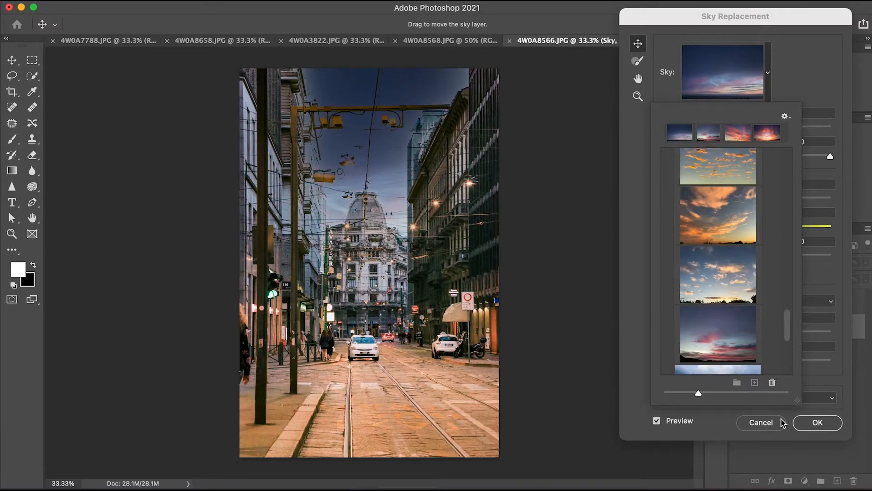
click(813, 424)
Scale the Sky layer to about 110% and move it right until its left edge lines up with the photo's left edge.
click(772, 343)
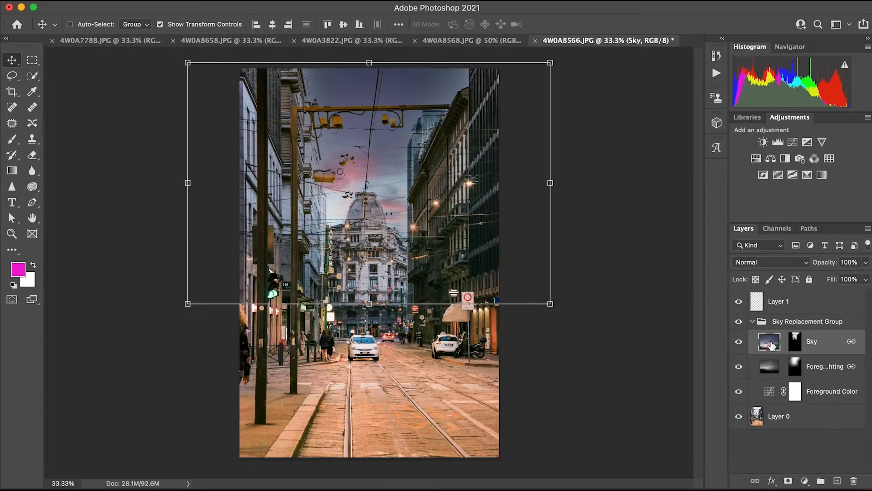
drag(432, 132, 393, 129)
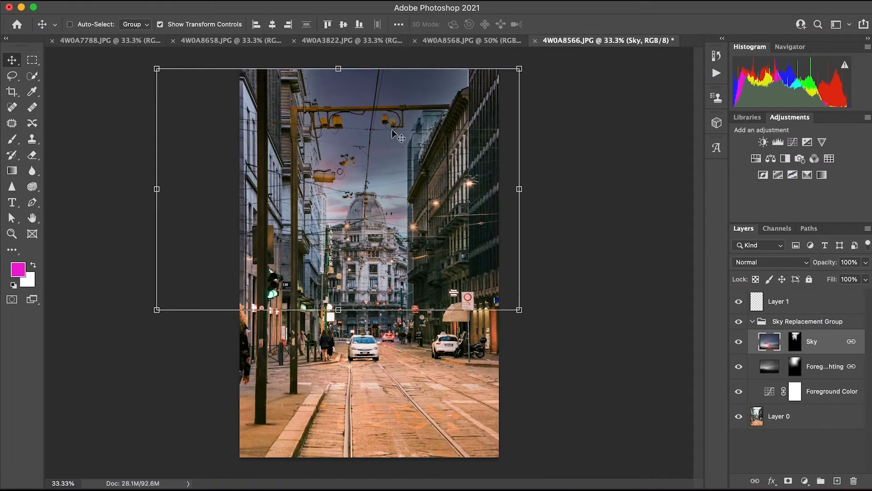
drag(519, 308, 556, 333)
drag(398, 224, 484, 218)
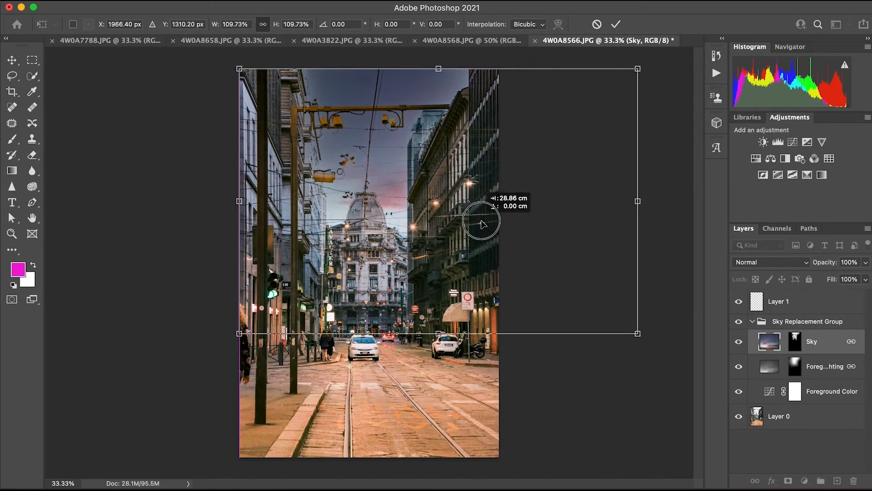
Try a Color Lookup adjustment directly above Layer 0 with the Moonlight.3DL look.
click(788, 426)
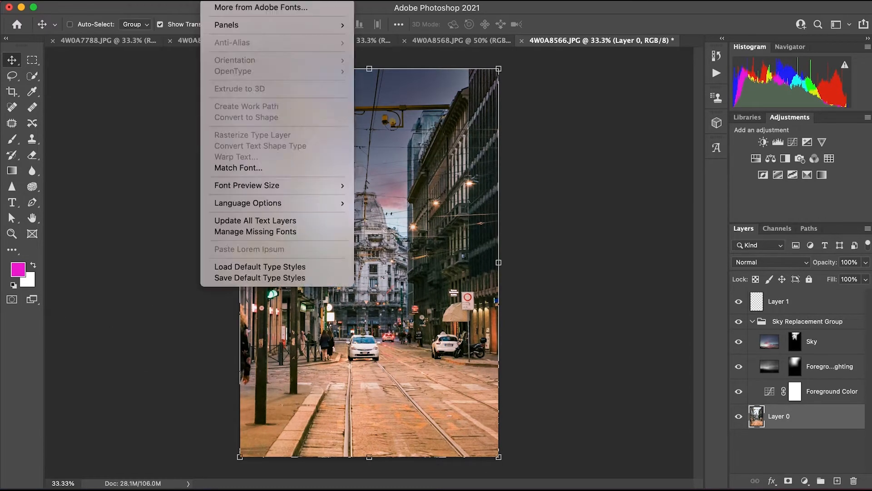
click(804, 481)
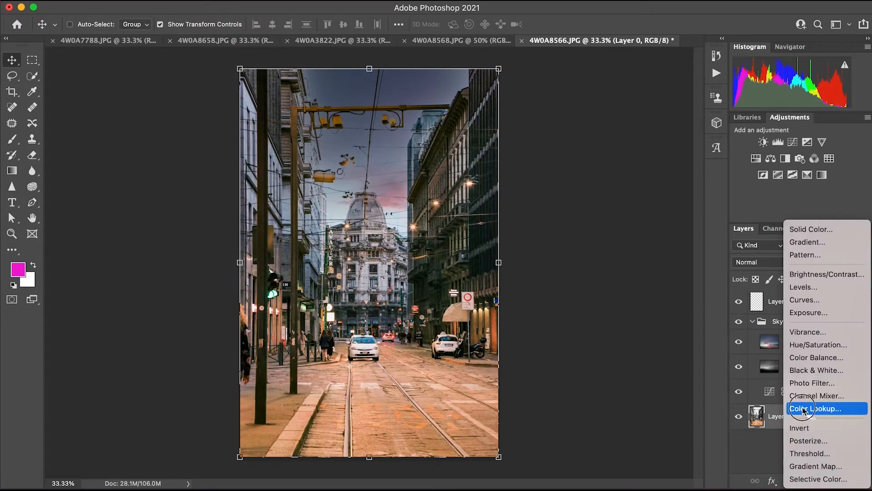
click(815, 408)
click(32, 170)
click(156, 222)
click(216, 486)
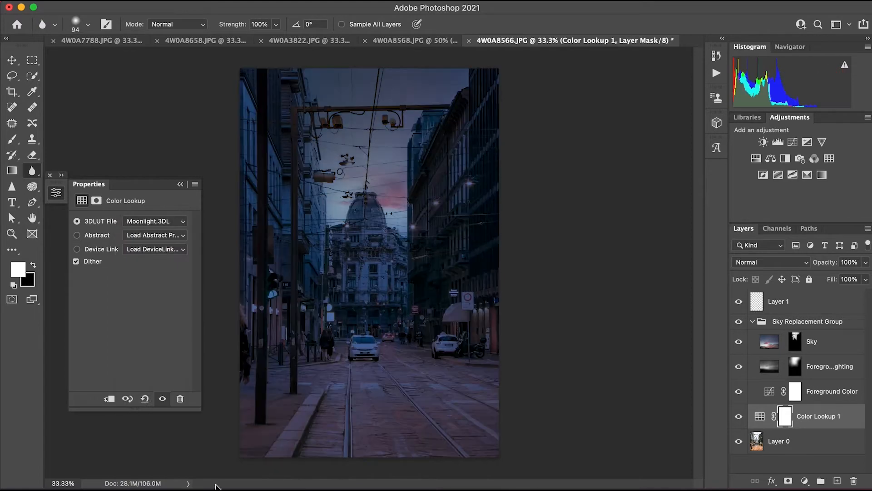
Try other looks such as LateSunset.3DL and FuturisticBleak.3DL, and delete the Color Lookup layer.
click(179, 221)
click(178, 233)
click(177, 222)
click(177, 200)
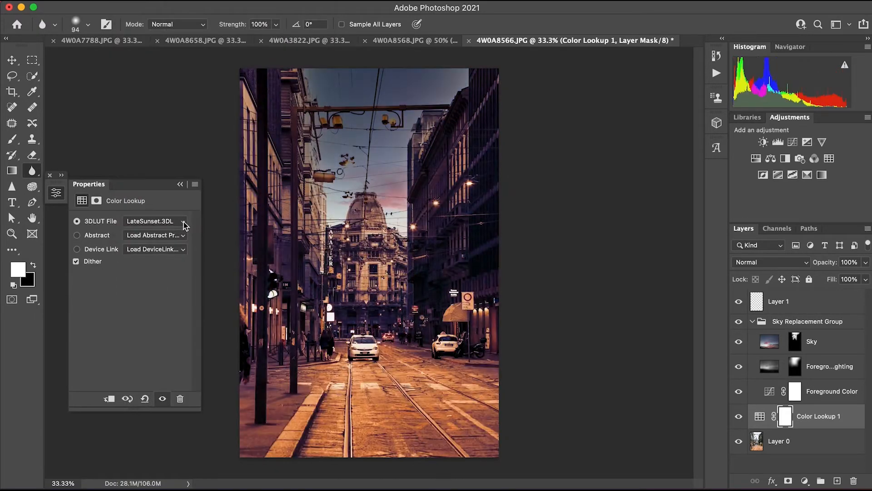
click(182, 223)
click(177, 166)
click(181, 222)
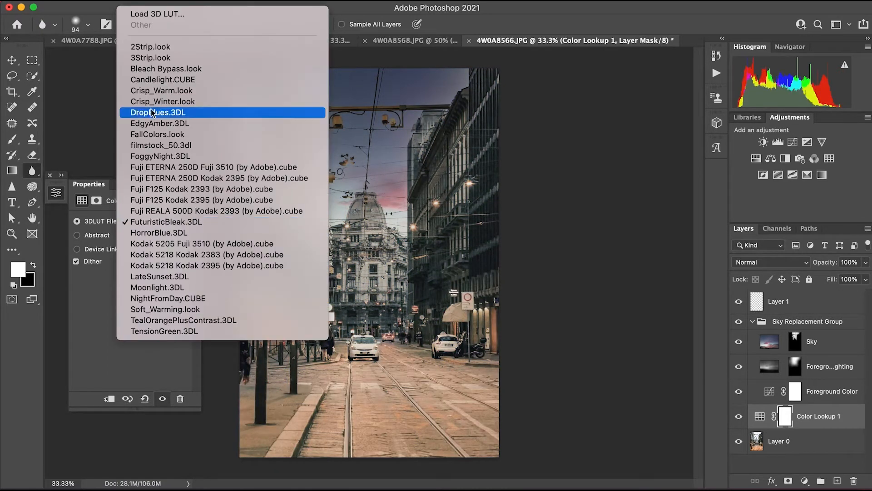
click(145, 66)
click(180, 186)
drag(786, 415, 853, 481)
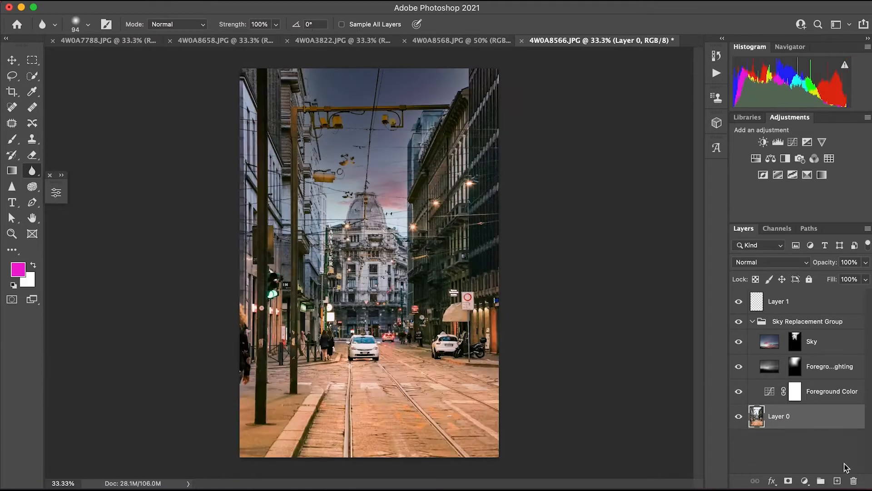
Paint Layer 1 with a large soft blue brush of size 2900 over the sky and street buildings, and set its blend mode to Soft Light.
click(783, 308)
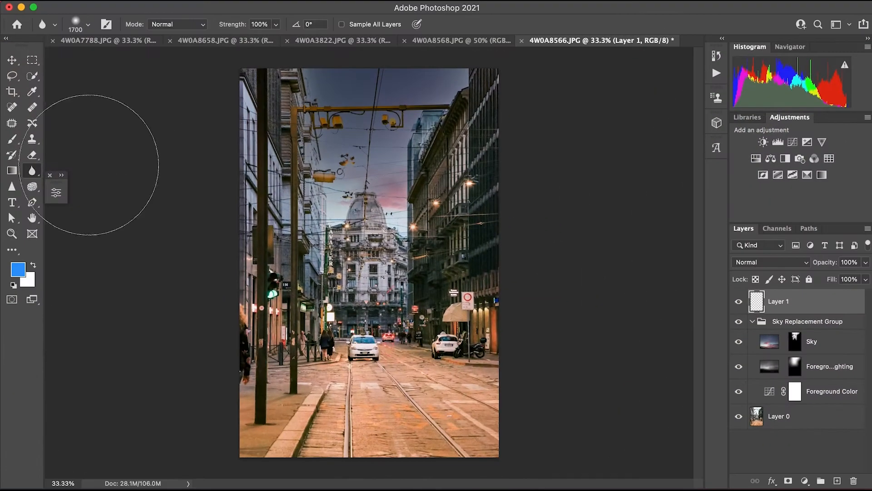
drag(495, 145, 363, 227)
click(772, 262)
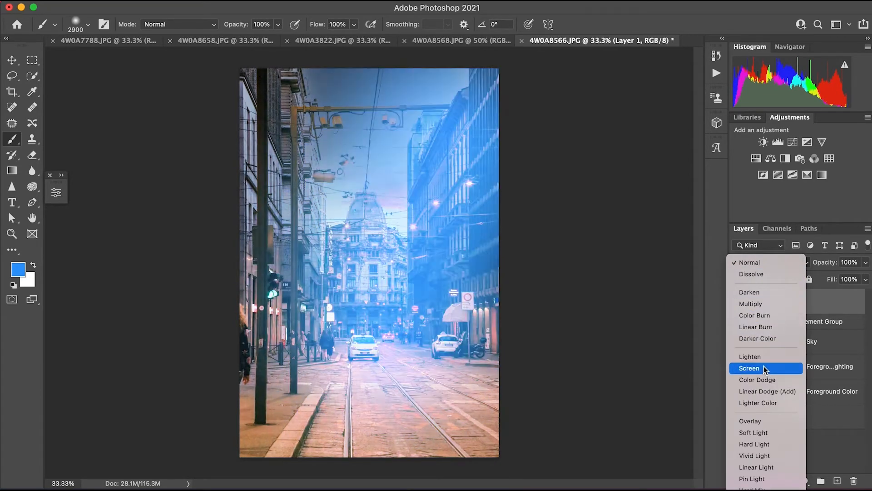
click(754, 432)
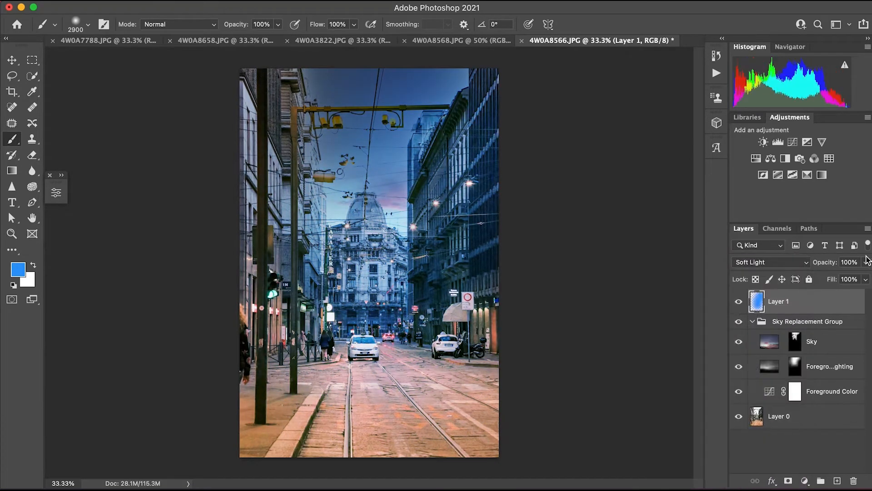
Set Layer 1's opacity to 42%, and add a new layer with the foreground color set to orange, RGB 252, 158, 47.
drag(865, 262, 833, 280)
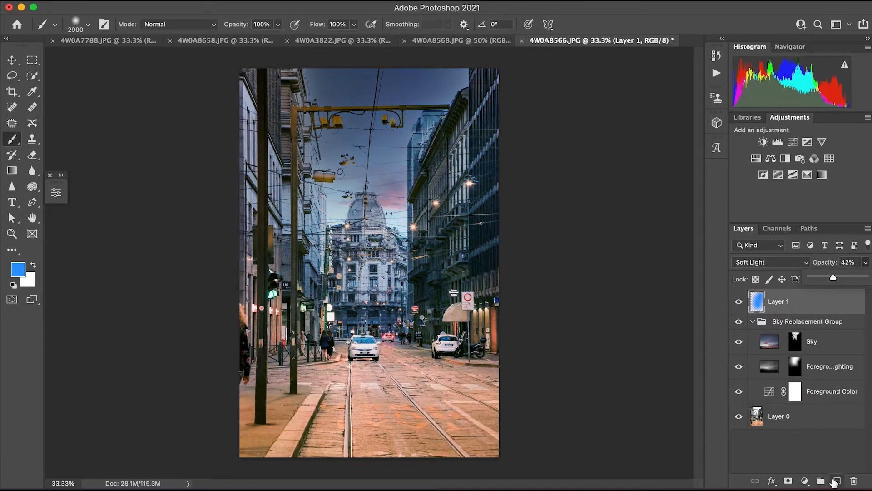
click(836, 480)
click(17, 269)
drag(607, 374, 607, 452)
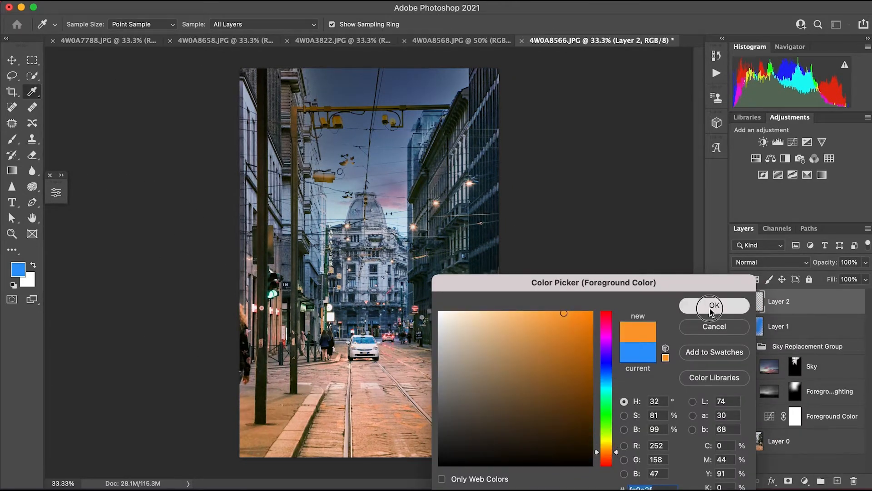
click(712, 309)
Paint orange over the lower-left street on Layer 2 with the 2900 brush, and blend it in Screen mode at 23% opacity.
key(b)
mouse_move(238, 331)
mouse_down()
mouse_move(418, 379)
mouse_move(445, 409)
mouse_up()
click(770, 262)
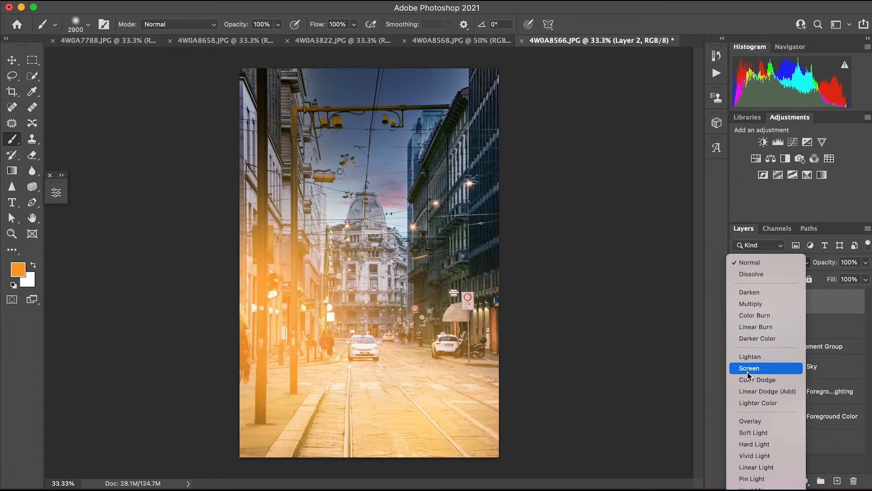
click(749, 369)
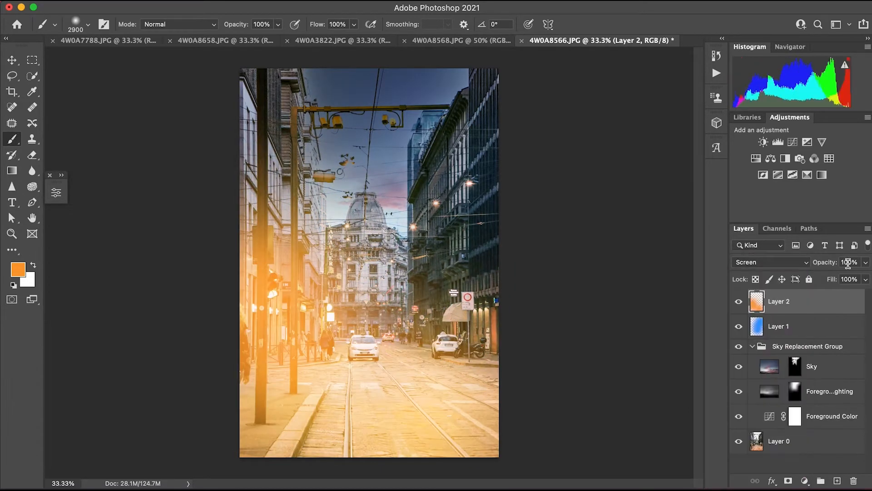
mouse_move(865, 262)
mouse_down()
mouse_move(818, 289)
mouse_move(821, 278)
mouse_up()
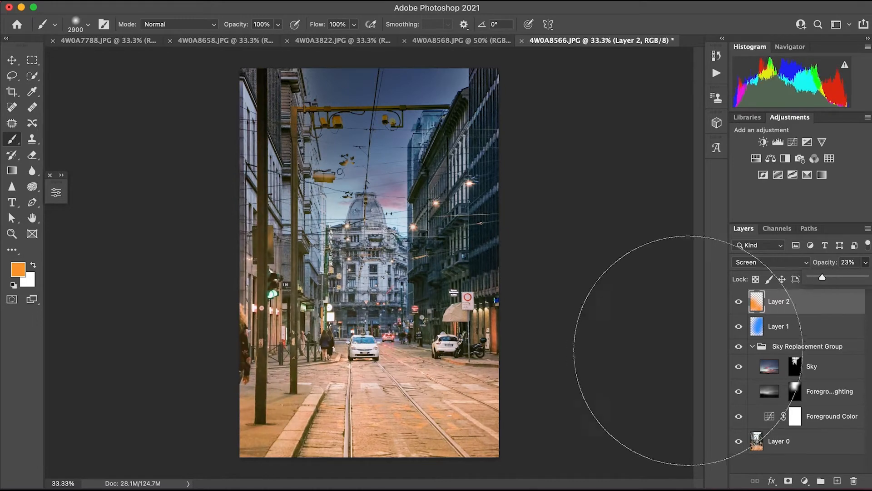
key(v)
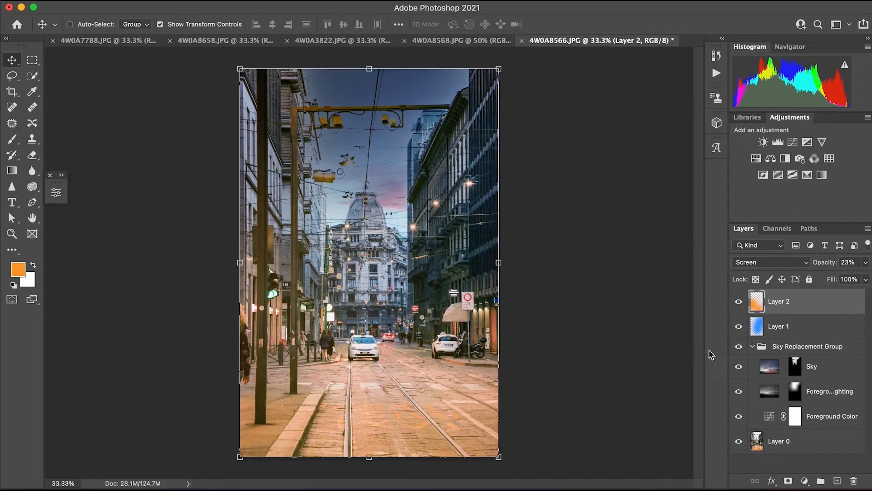
drag(737, 358, 738, 302)
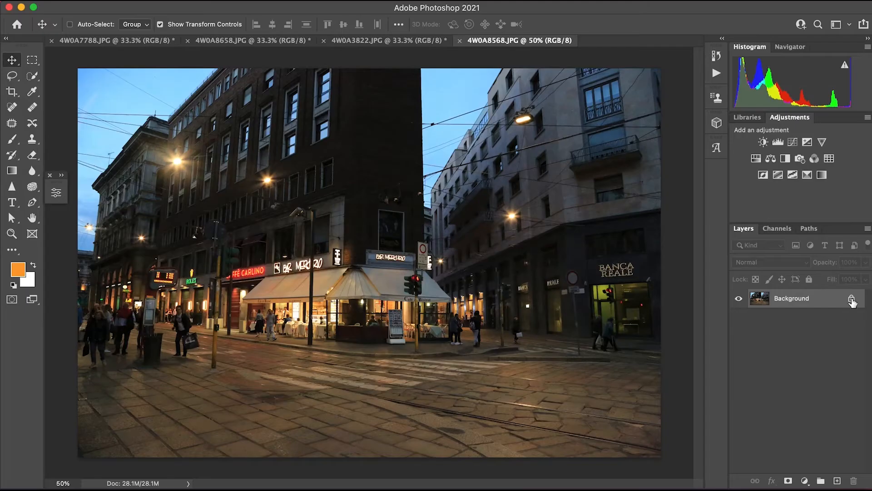
In 4W0A8568.JPG, unlock the Background and add a new layer with the foreground color set to orange, RGB 255, 147, 75.
click(853, 301)
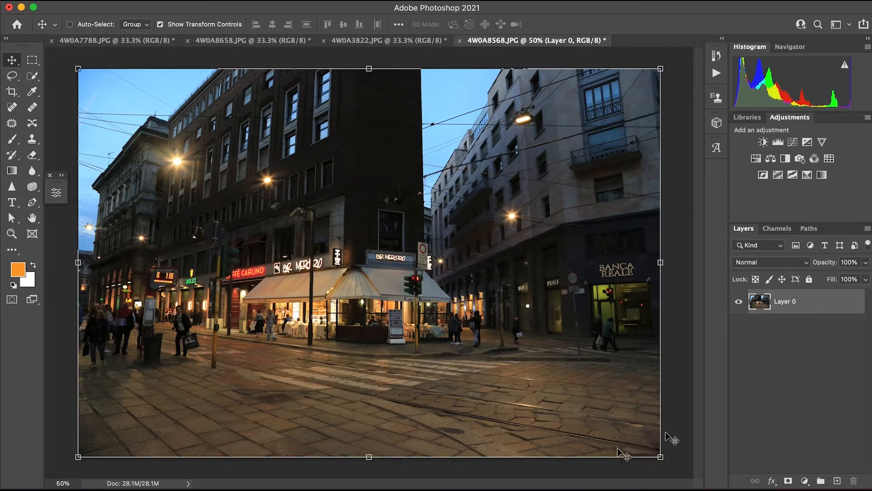
click(836, 481)
click(18, 271)
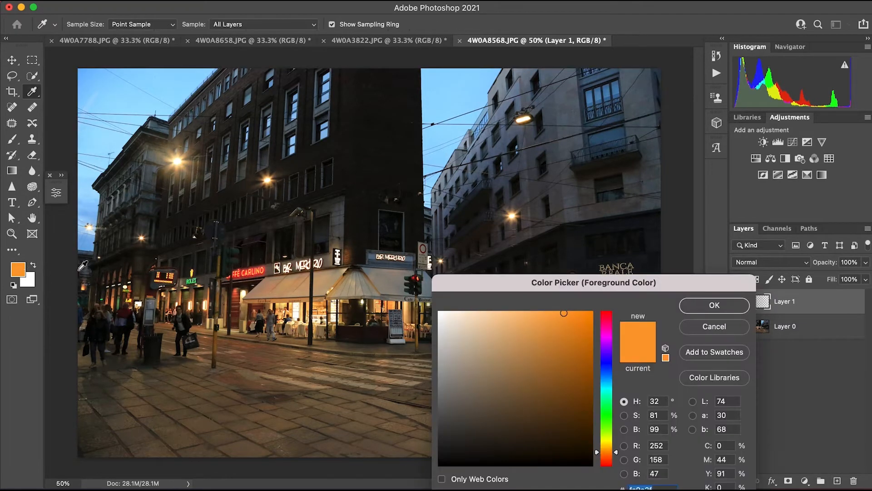
drag(543, 321, 575, 315)
click(617, 456)
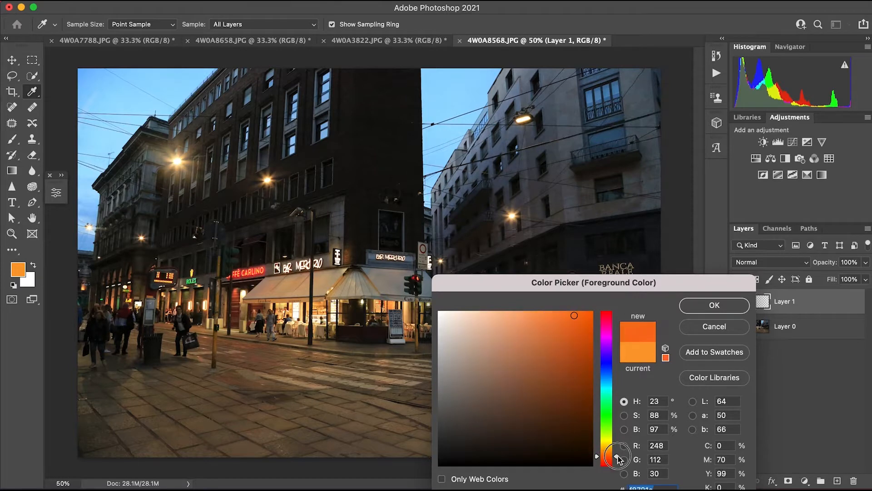
click(547, 312)
click(707, 304)
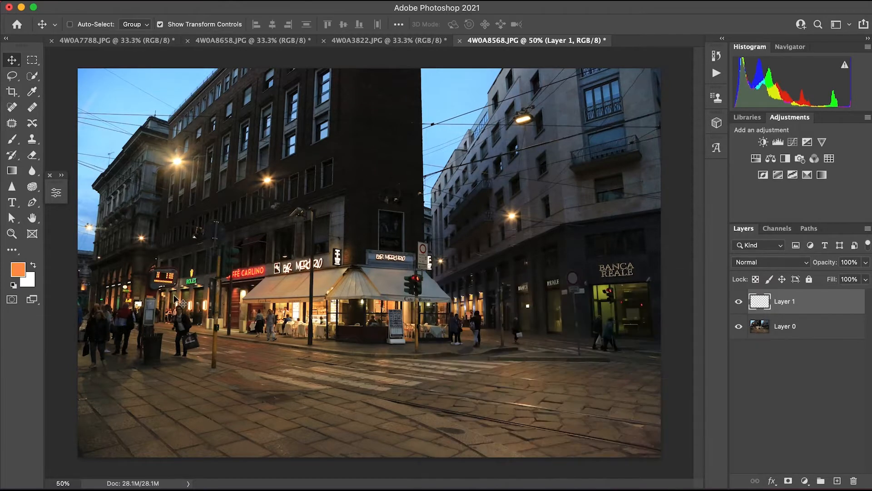
Paint the street pavement orange on Layer 1 with a soft size 2000 brush, and blend it with Color Burn at 66% opacity.
key(b)
mouse_move(146, 370)
mouse_down()
mouse_move(247, 399)
mouse_move(438, 399)
mouse_move(209, 417)
mouse_up()
click(772, 262)
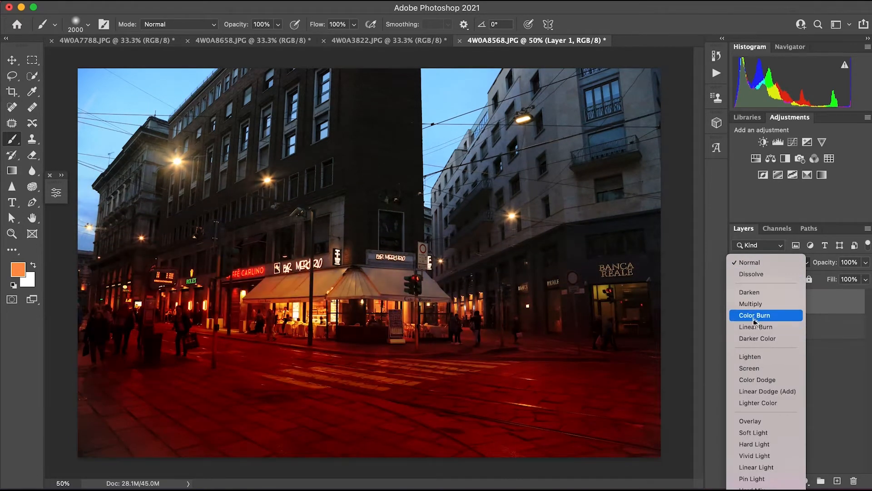
click(755, 315)
click(865, 263)
drag(867, 278, 847, 278)
click(867, 263)
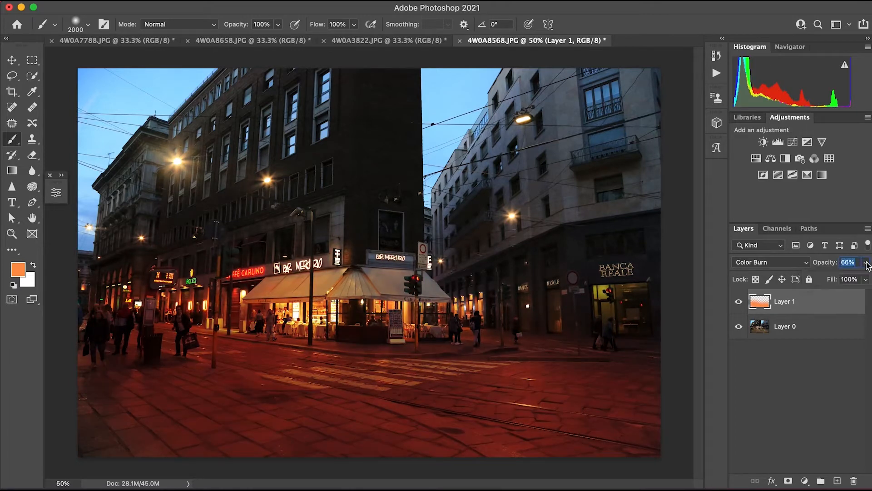
Add a layer and paint light blue, RGB 75, 206, 255, over the right-hand building and sky with a soft size 1200 brush.
click(838, 478)
click(17, 269)
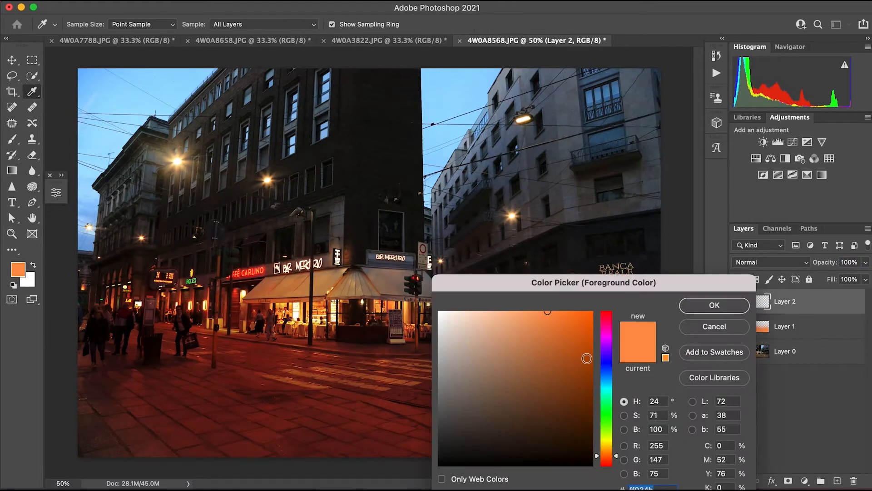
click(609, 384)
click(714, 305)
key(b)
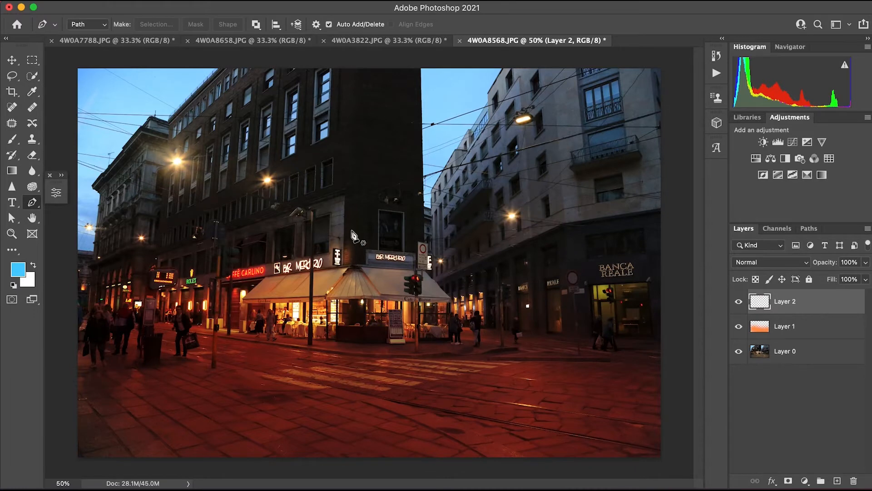
key(bracketleft)
key(bracketleft)
key(bracketleft)
key(bracketleft)
key(bracketleft)
key(bracketleft)
key(bracketleft)
key(bracketleft)
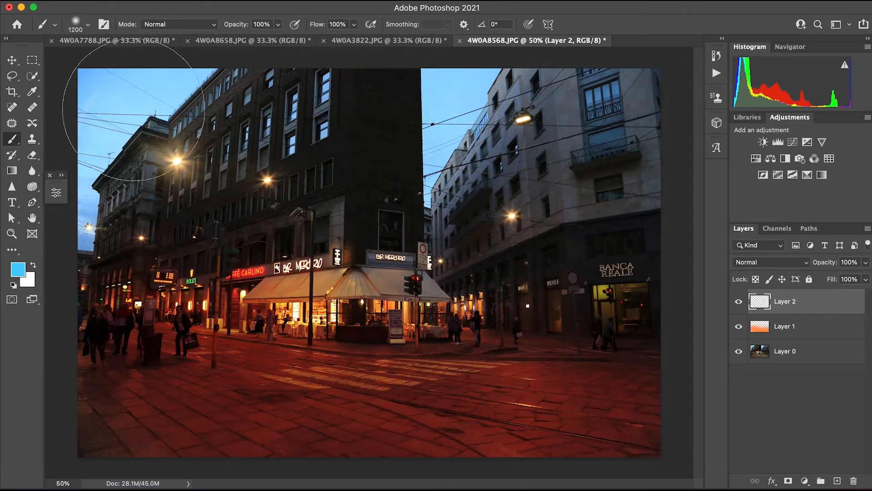
mouse_move(509, 134)
mouse_down()
mouse_move(482, 172)
mouse_move(417, 159)
mouse_up()
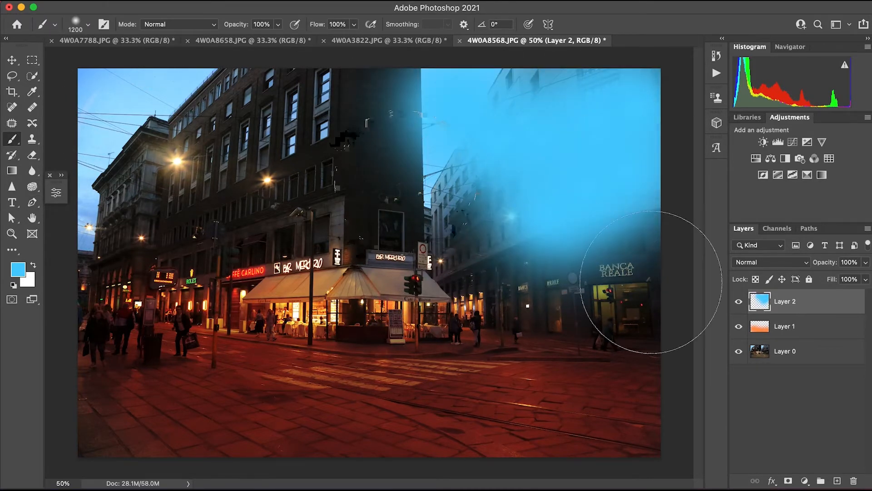
Try Screen blending on Layer 2 at 21% opacity.
click(771, 262)
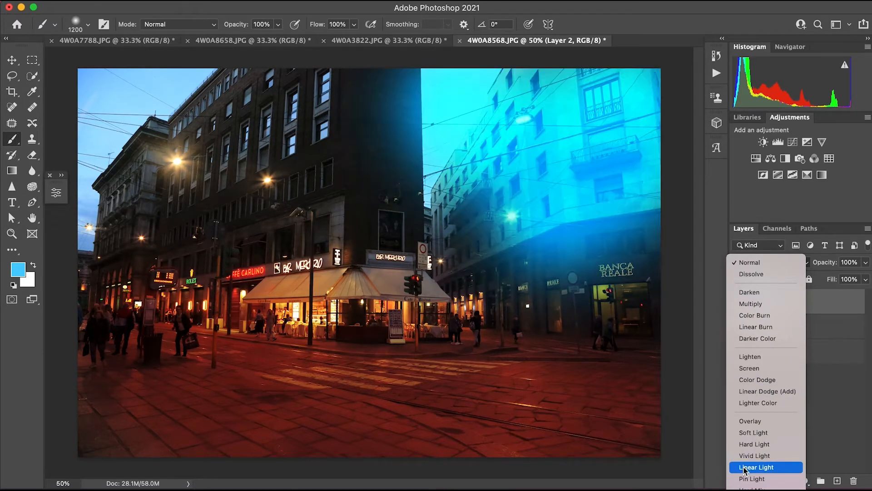
click(750, 368)
click(866, 262)
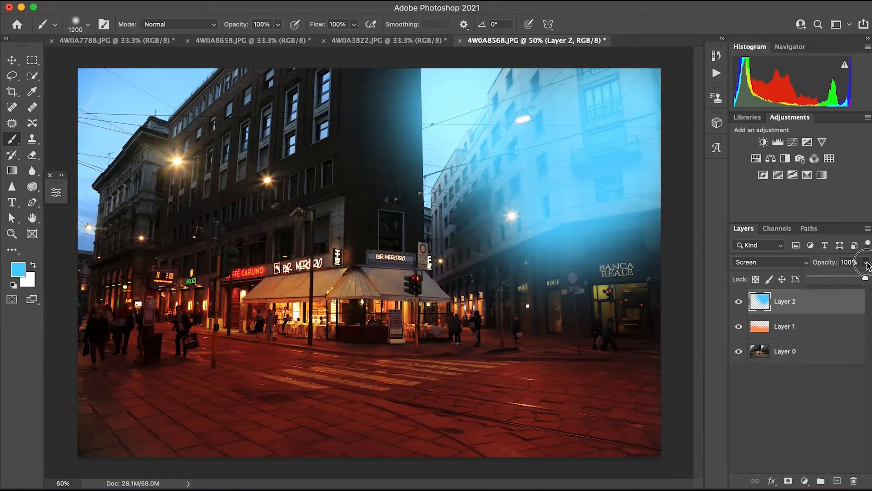
drag(867, 266, 820, 297)
Set Layer 2's blend mode to Color Burn with 43% opacity.
click(770, 262)
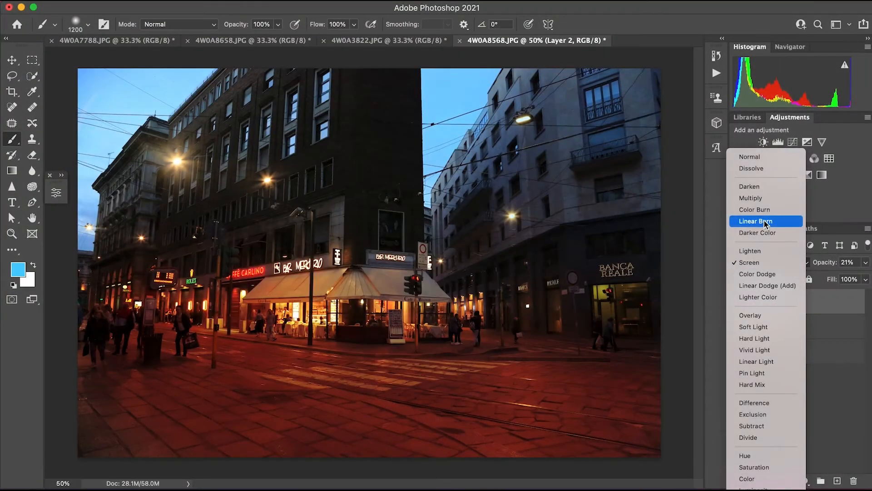
click(754, 209)
click(866, 263)
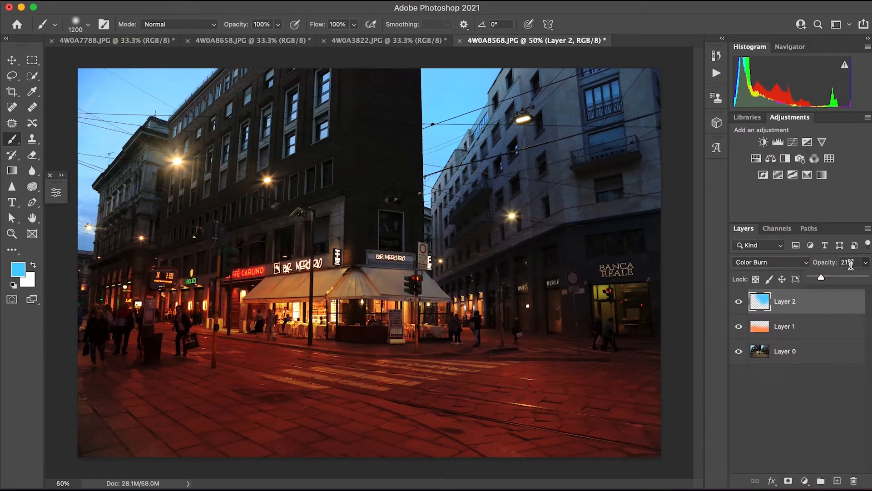
drag(820, 278, 835, 278)
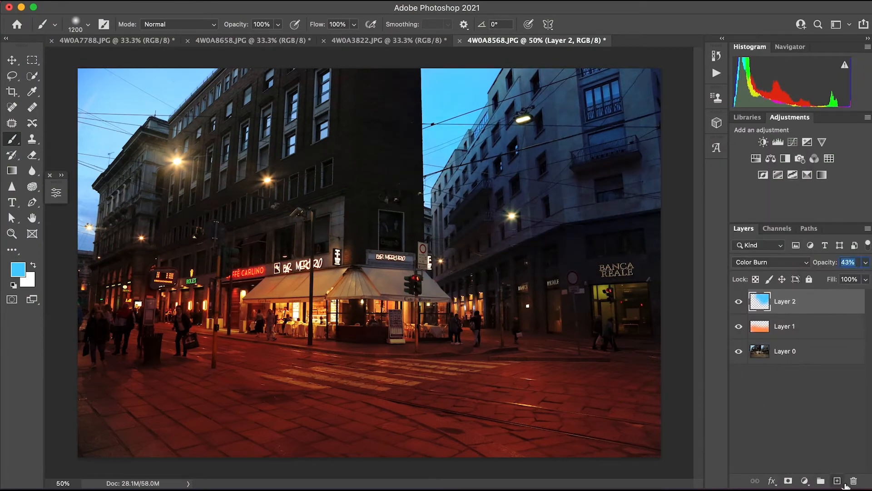
Add a new layer and set the foreground color to a dark red based on a sample of the pavement near the café.
click(838, 481)
click(18, 269)
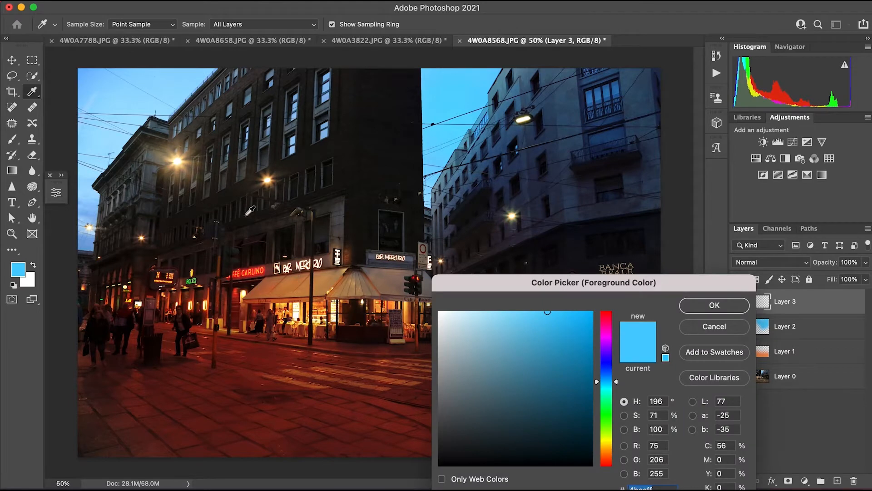
click(283, 345)
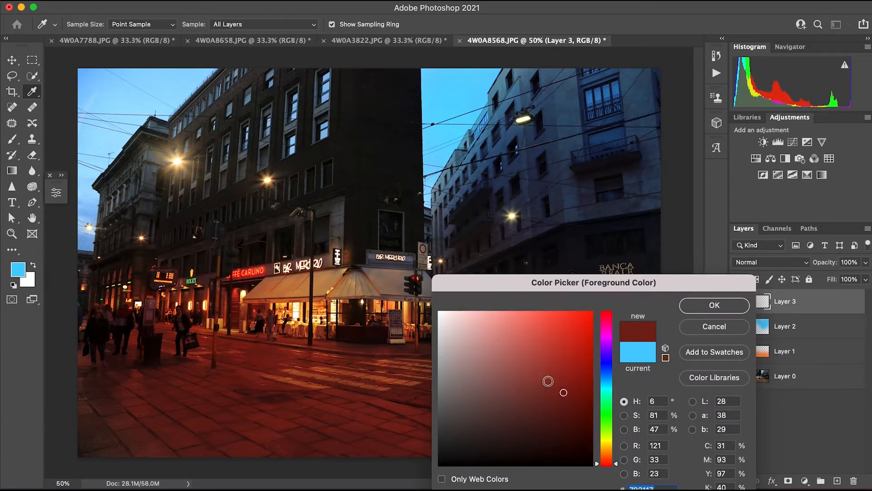
drag(563, 392, 554, 392)
key(Return)
Paint dark red strokes on Layer 3 across the left and central building facades with soft brushes of size 200 and 400.
key(b)
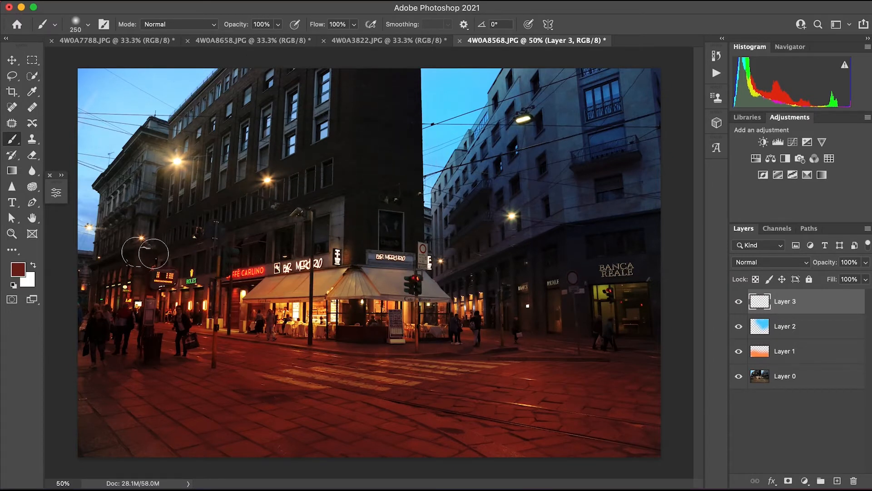
key(bracketleft)
drag(143, 291, 148, 157)
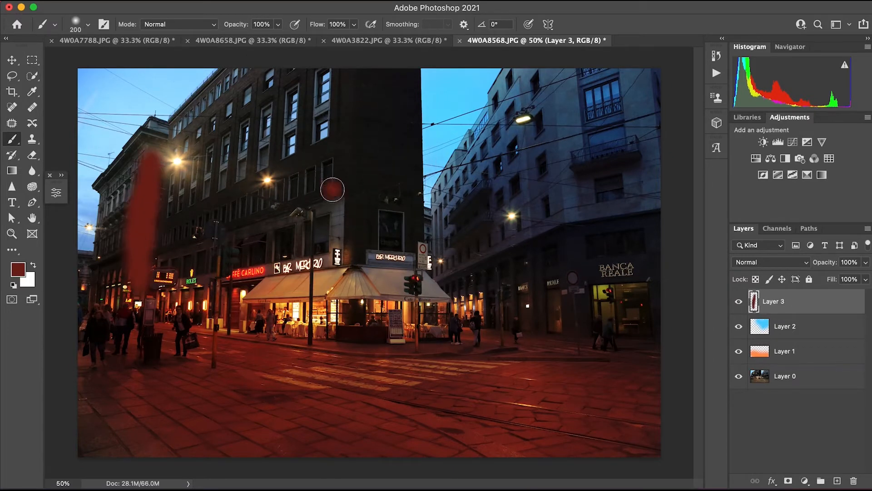
drag(332, 190, 170, 243)
drag(342, 78, 348, 186)
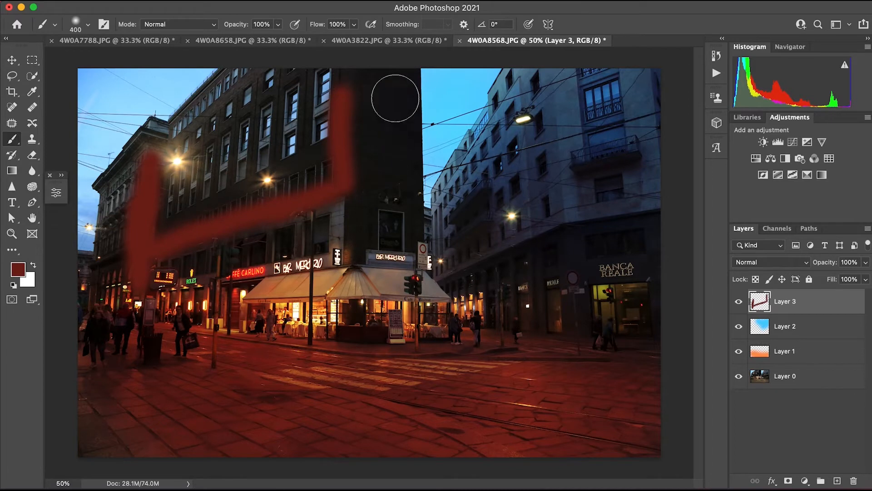
mouse_move(396, 98)
mouse_down()
mouse_move(395, 203)
mouse_move(354, 142)
mouse_up()
mouse_move(381, 85)
mouse_down()
mouse_move(340, 76)
mouse_move(339, 133)
mouse_up()
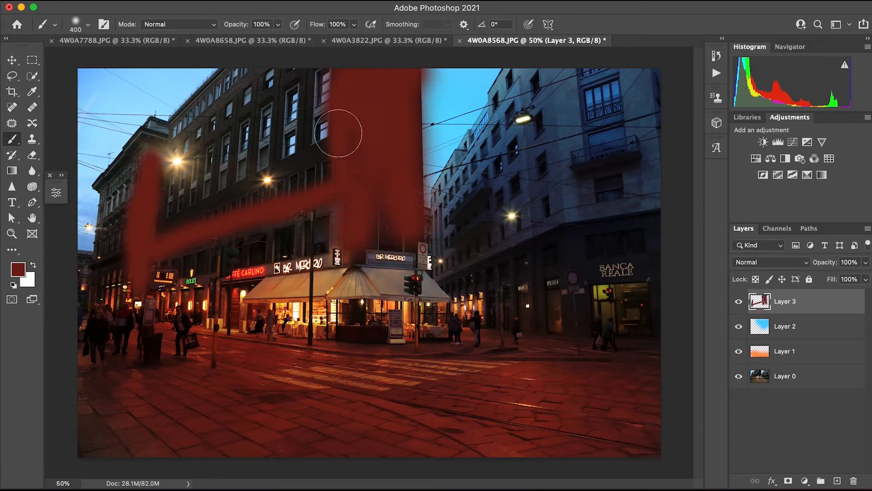
Blend Layer 3 with Color Dodge at 32% opacity, and compare the photo with and without it.
click(768, 262)
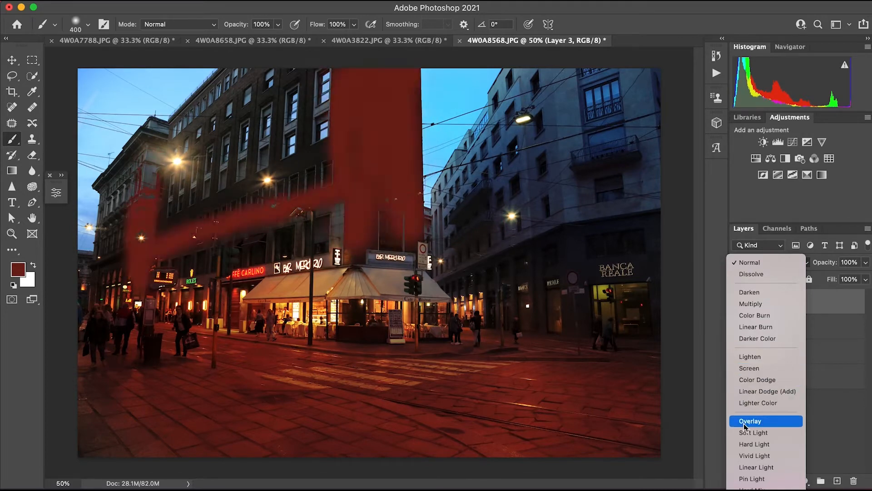
click(745, 385)
click(866, 262)
drag(866, 277, 817, 294)
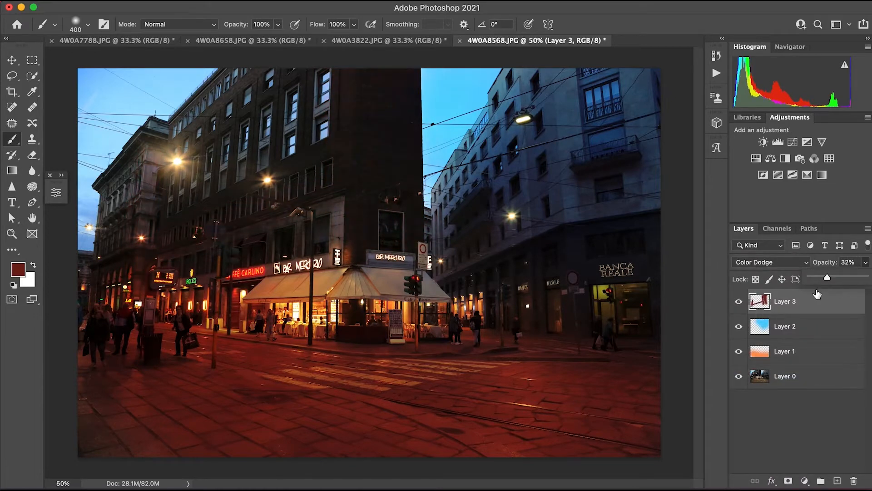
click(736, 303)
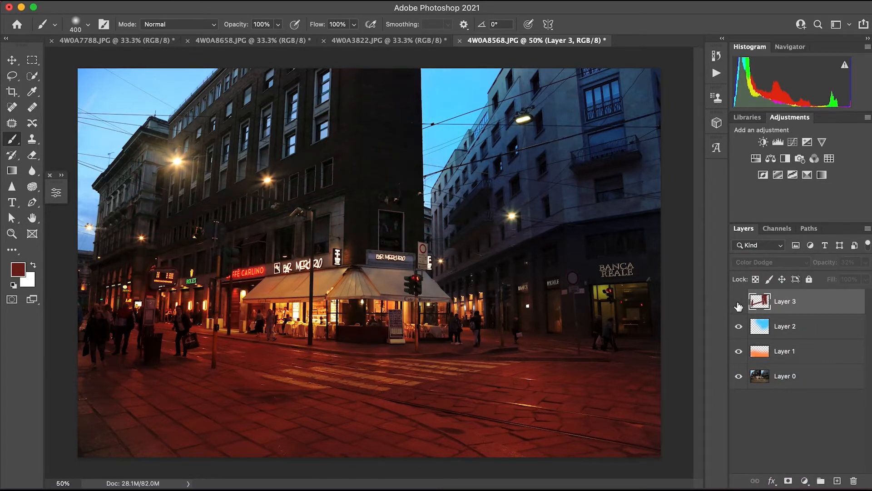
click(738, 304)
Add a layer above Layer 3 and set the foreground color to light orange, RGB 255, 154, 93.
click(837, 480)
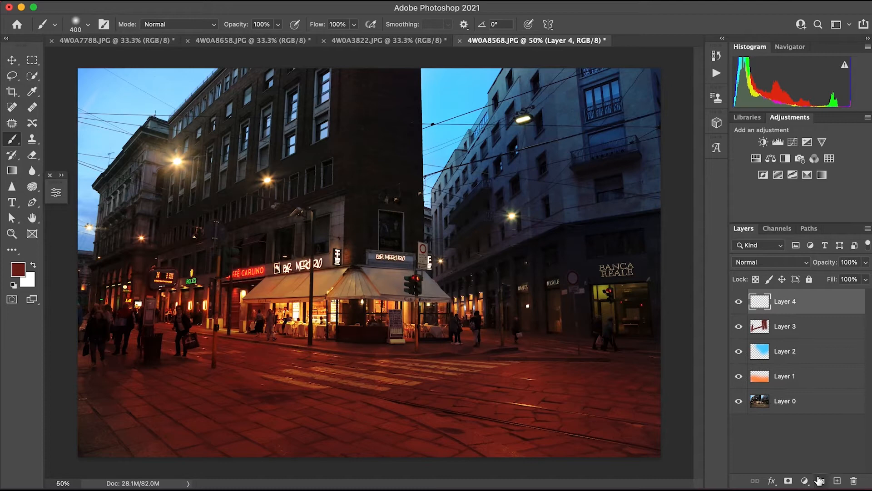
click(20, 271)
drag(141, 234, 147, 234)
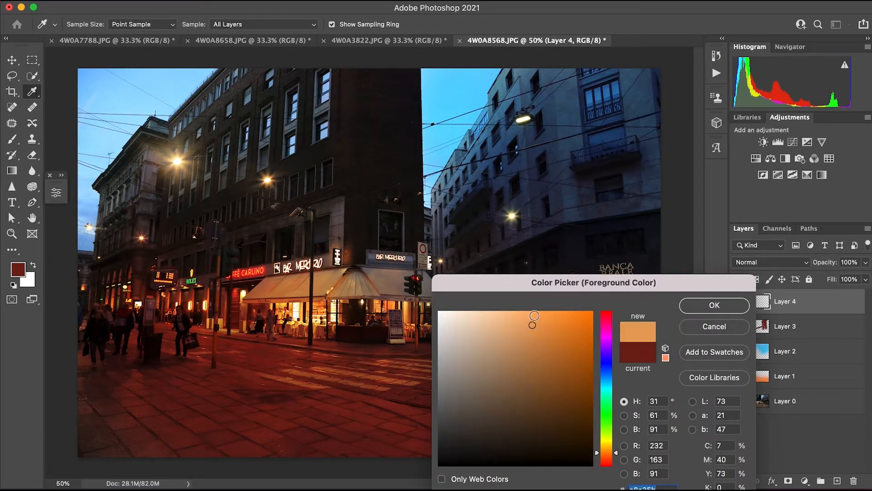
click(539, 313)
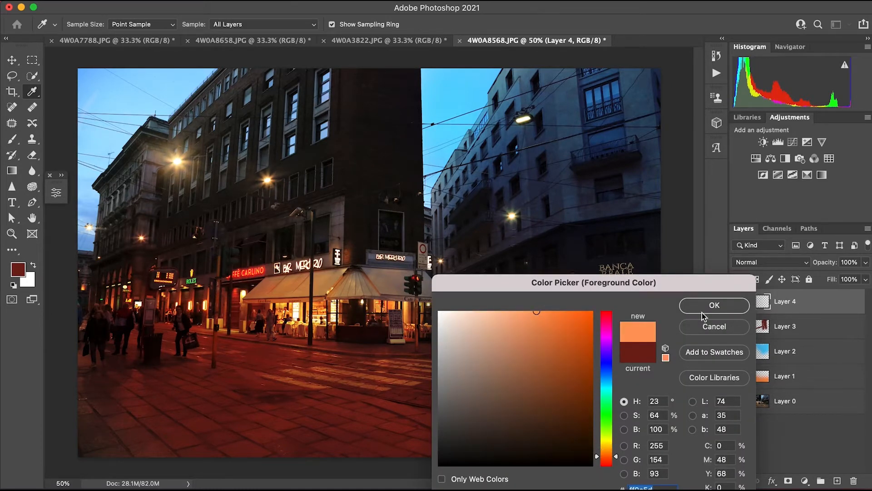
click(714, 305)
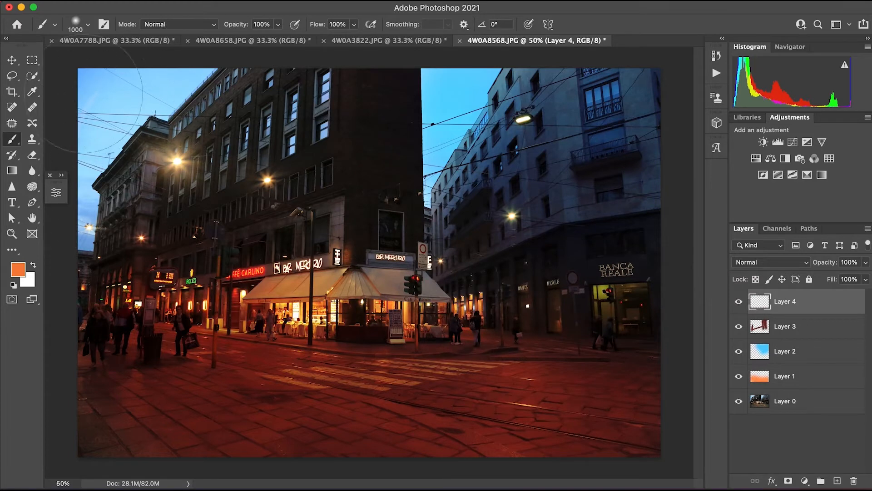
Paint orange over the buildings and sky at the photo's left edge on Layer 4 and blend it with Screen at 23% opacity.
drag(159, 272, 120, 172)
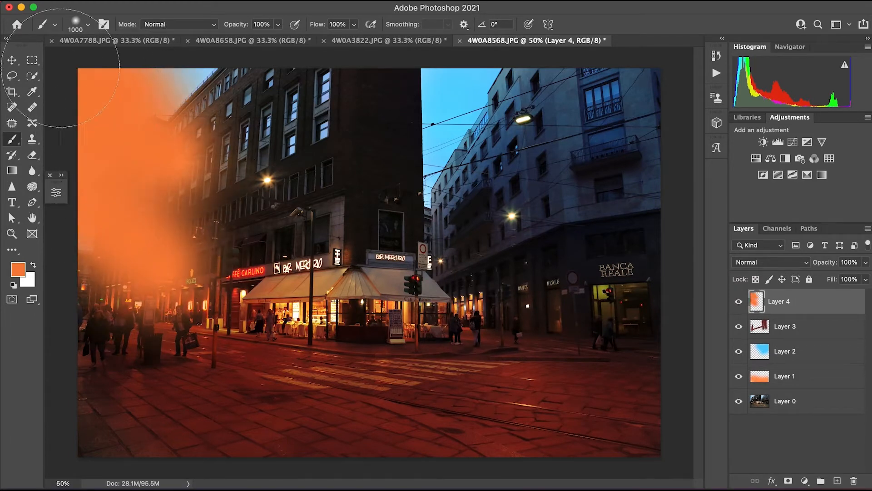
click(770, 262)
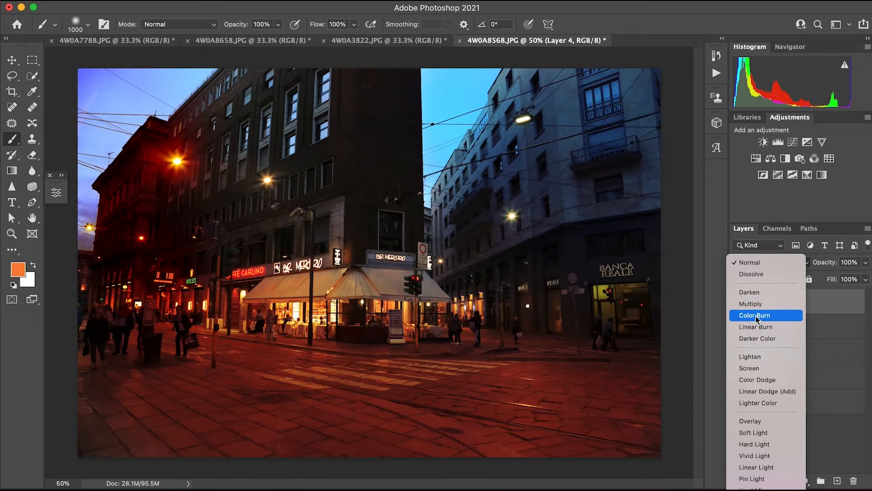
click(750, 369)
drag(866, 262, 813, 287)
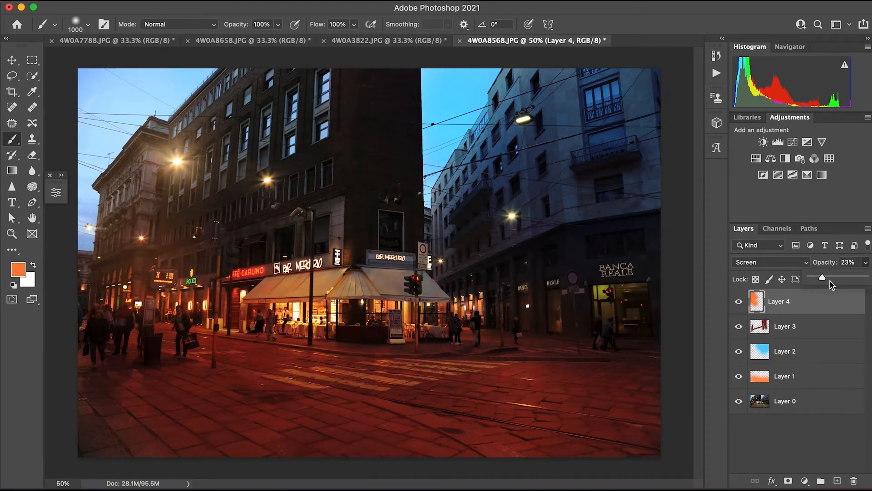
Add a Color Lookup adjustment layer directly above Layer 0.
click(802, 400)
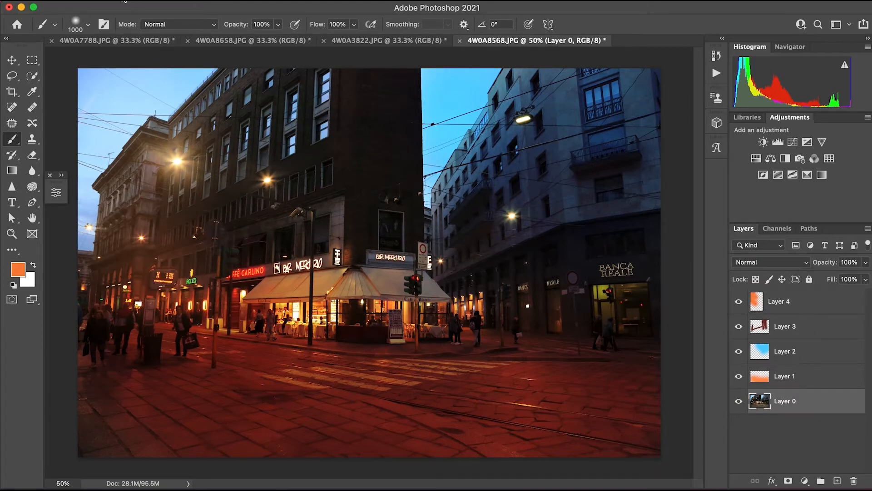
click(804, 482)
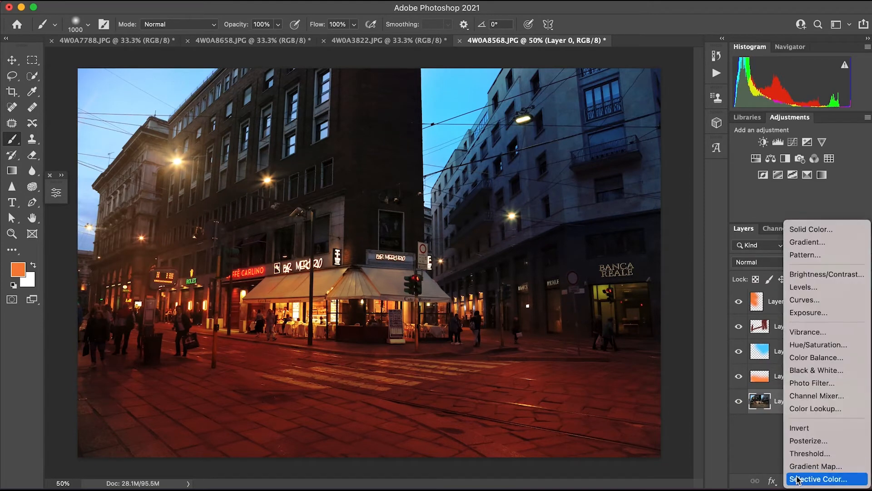
click(806, 409)
Try the Color Lookup 3D LUTs 2Strip, Bleach Bypass, filmstock_50, LateSunset, Moonlight, TealOrangePlusContrast, HorrorBlue and Crisp_Winter on the photo.
click(180, 221)
click(163, 257)
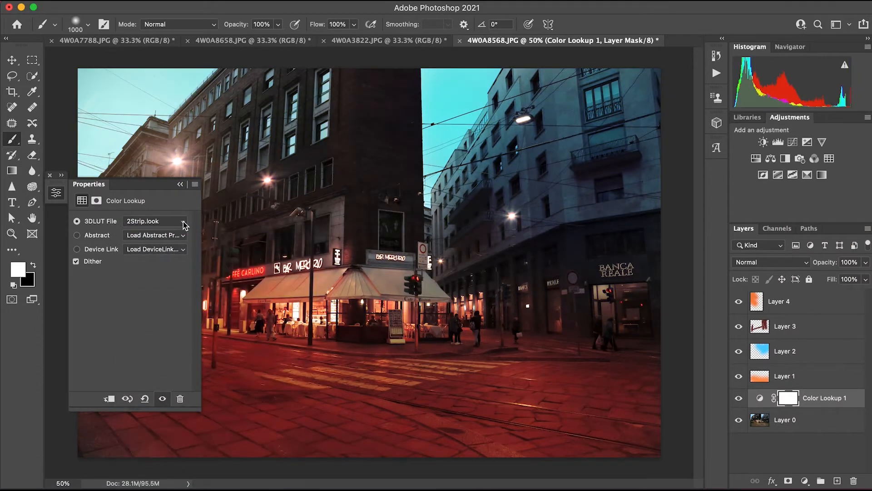
click(181, 222)
click(175, 245)
click(177, 222)
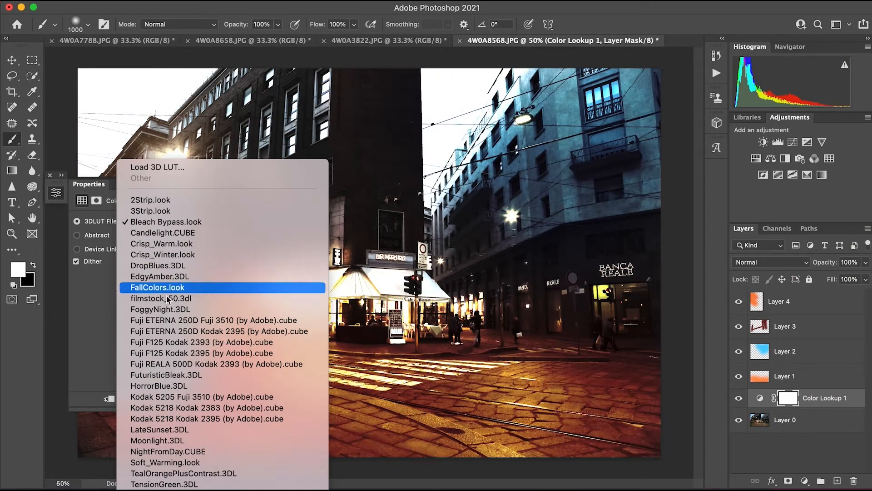
click(160, 298)
click(177, 222)
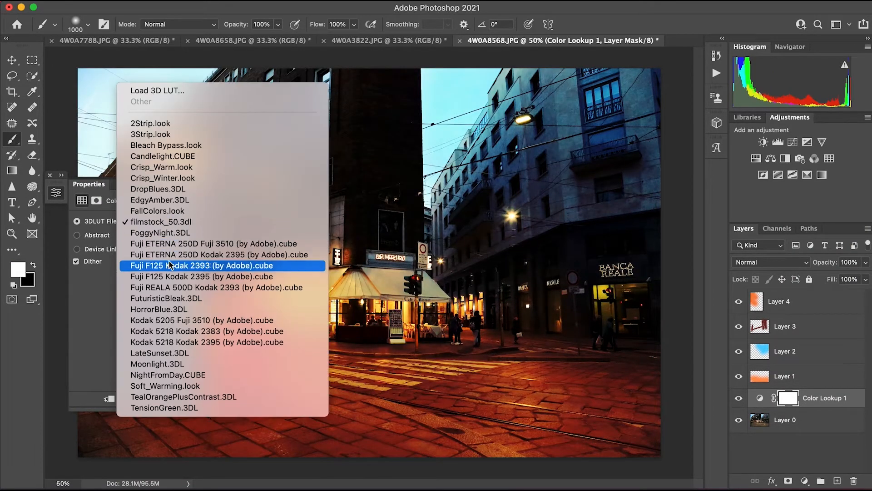
click(171, 353)
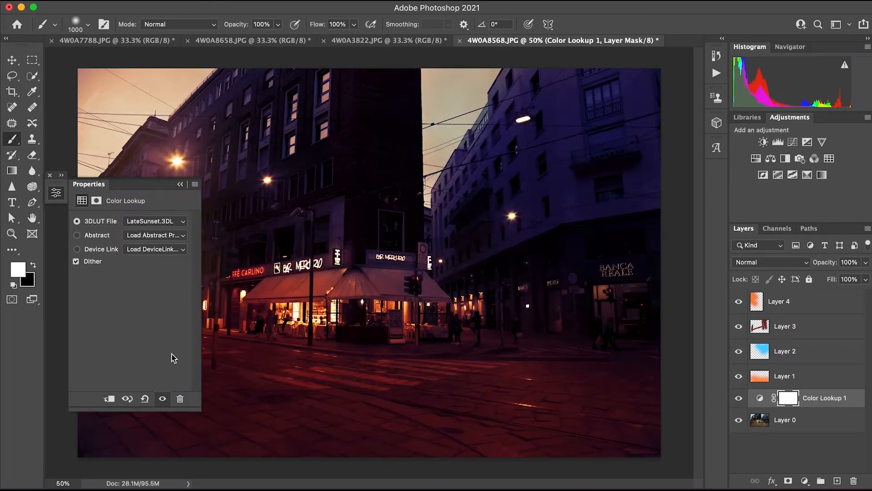
click(183, 226)
click(175, 232)
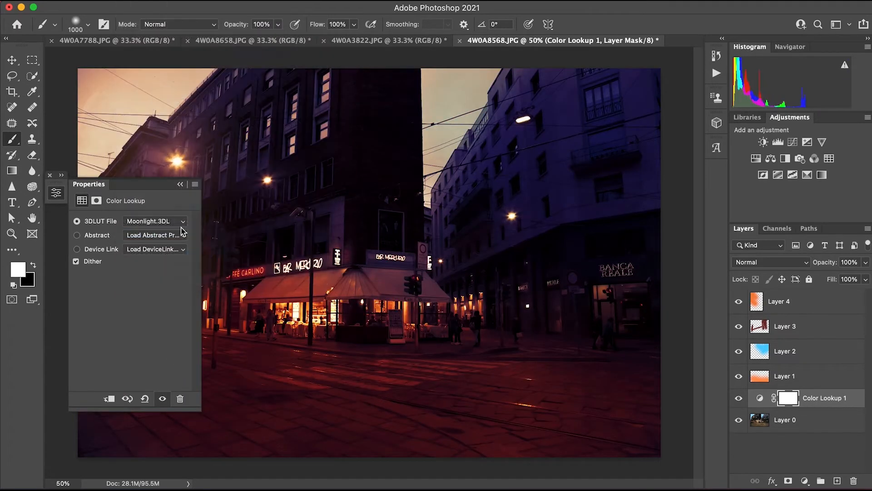
click(183, 221)
click(175, 255)
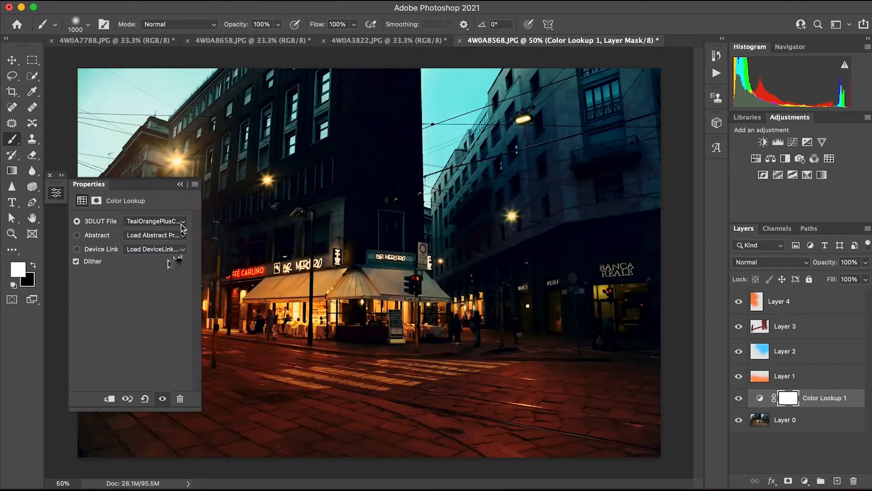
click(183, 223)
click(174, 135)
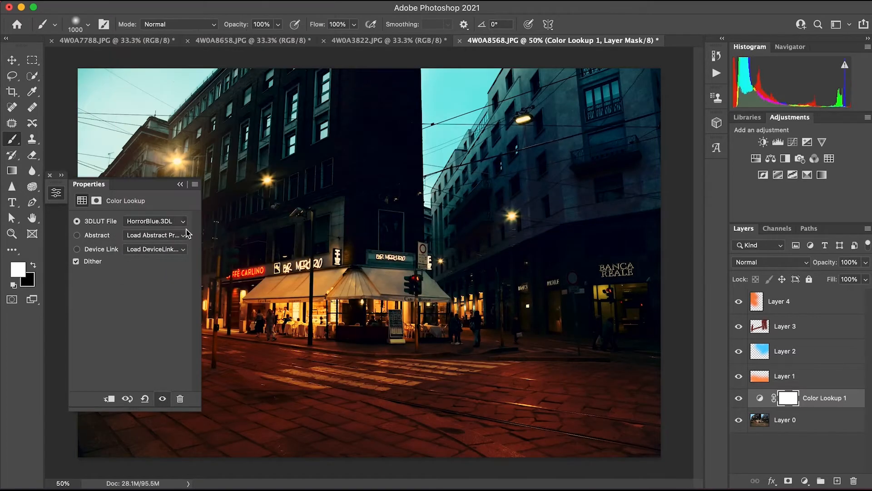
click(183, 222)
click(175, 91)
Apply the filmstock_50.3dl LUT to the Color Lookup layer and reduce the layer's opacity to 68%.
click(175, 221)
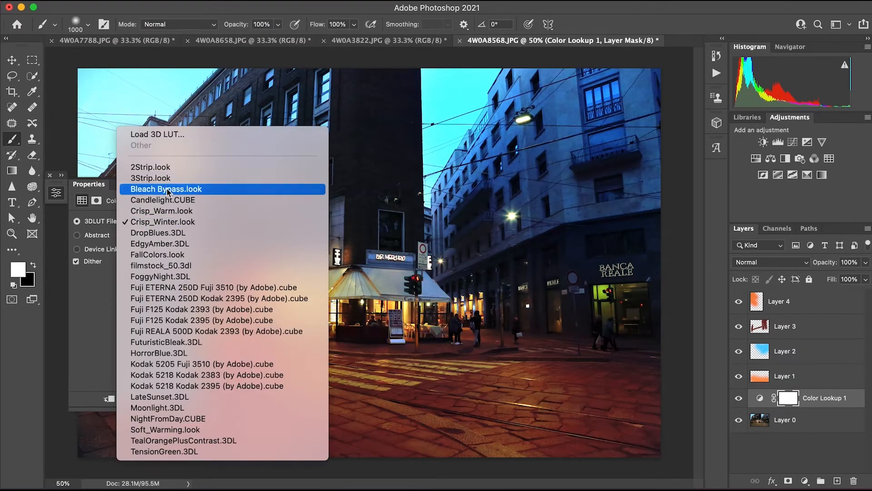
click(157, 266)
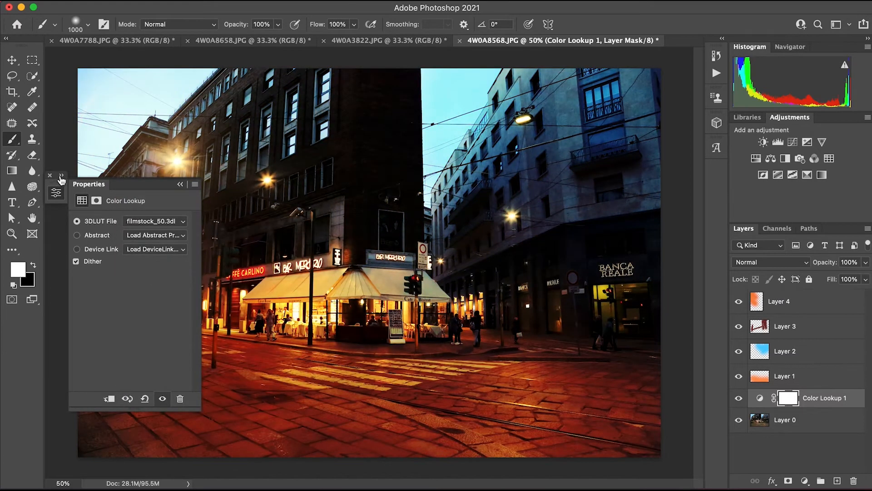
click(61, 176)
click(866, 262)
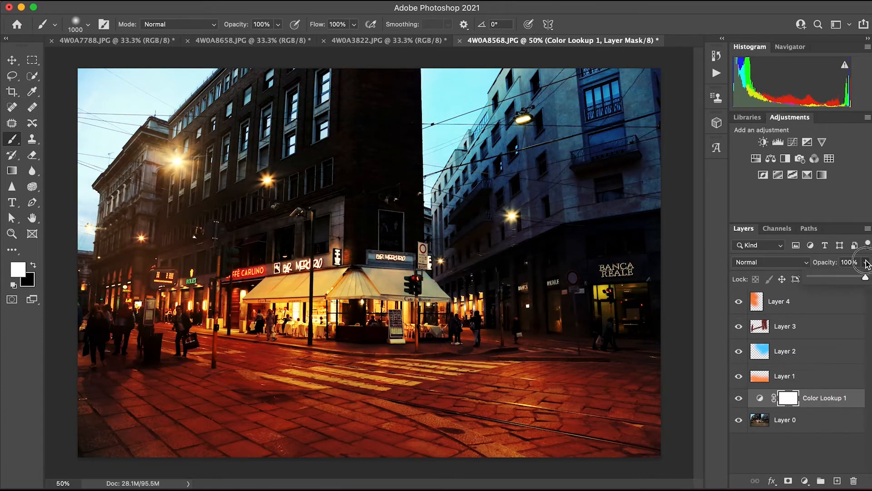
drag(865, 276, 847, 277)
click(737, 405)
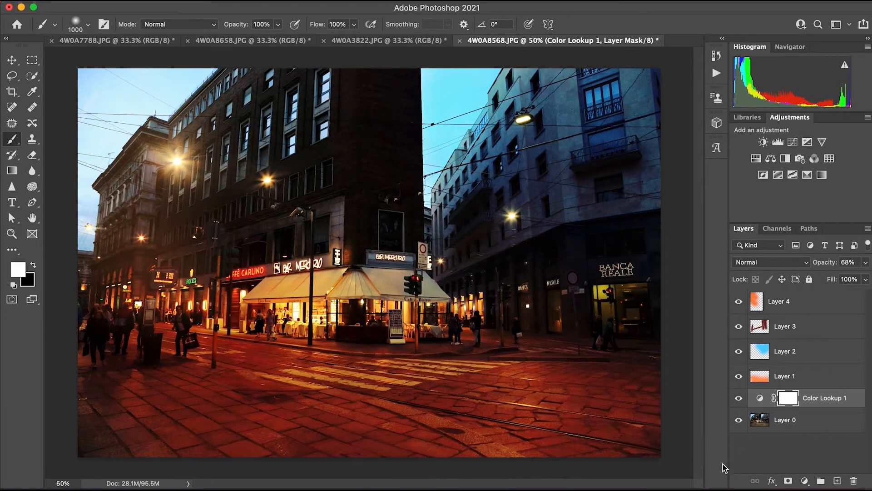
Merge all layers from Layer 0 up to Layer 4 into a single layer.
click(800, 418)
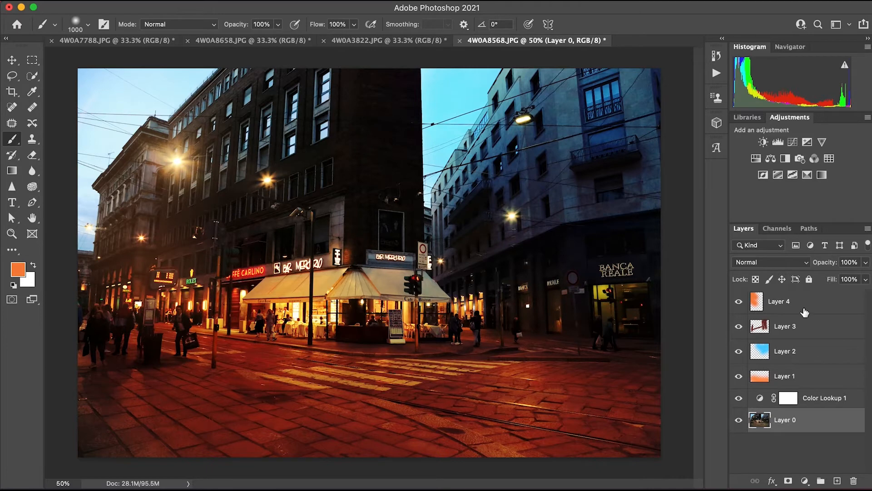
shift+click(813, 300)
right_click(797, 355)
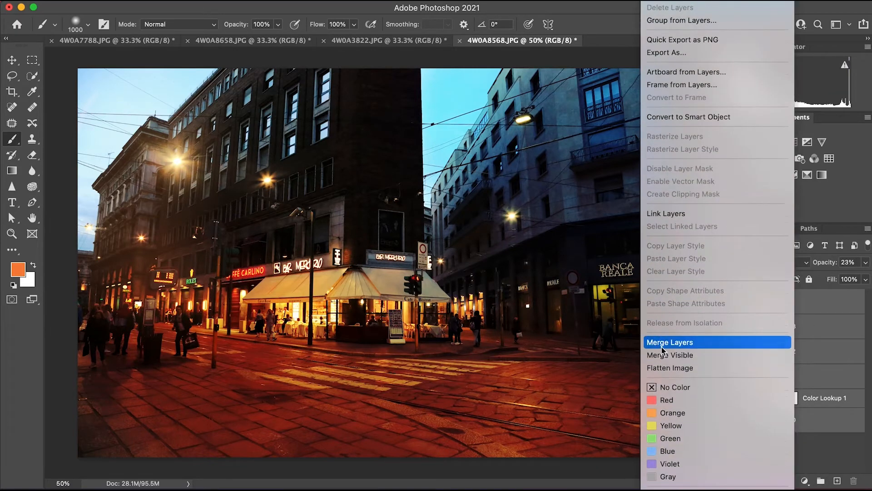
click(663, 341)
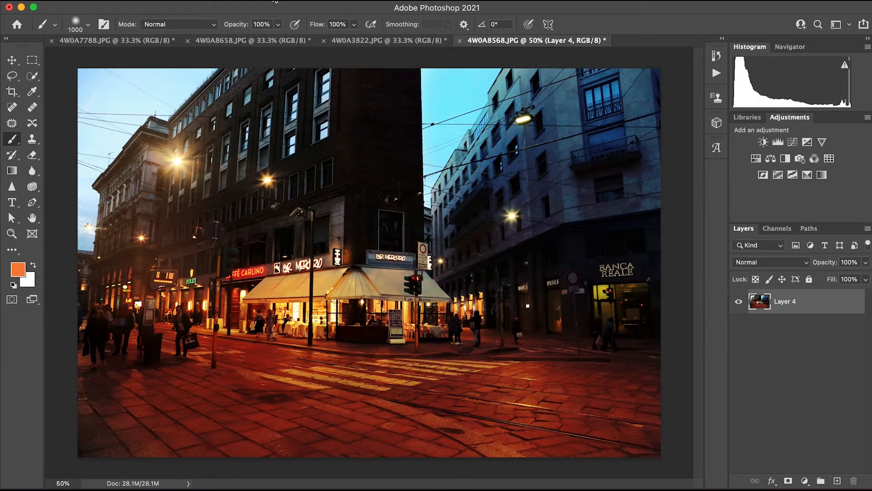
Open the merged layer in the Camera Raw Filter and switch it to black and white.
click(275, 2)
click(309, 82)
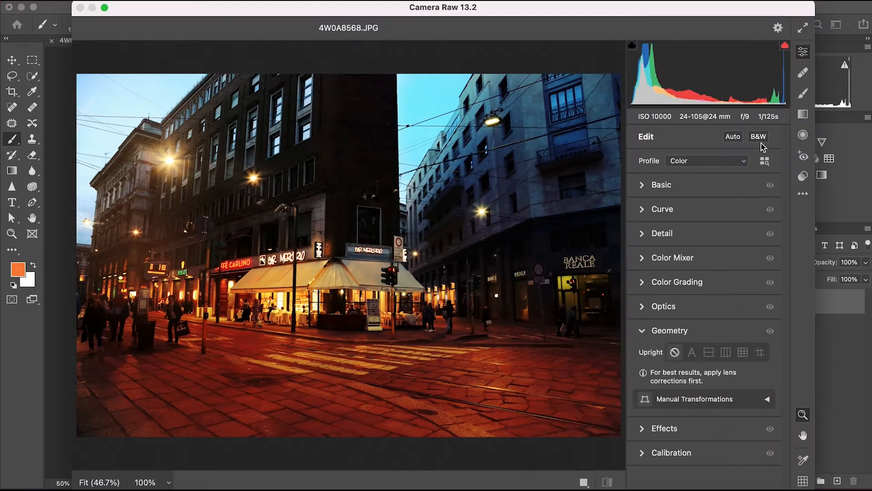
click(759, 137)
Set Exposure +0.05, Contrast +13, Highlights +21, Shadows +32, Whites +8, Blacks -1, Clarity +46 and Dehaze -21.
click(643, 186)
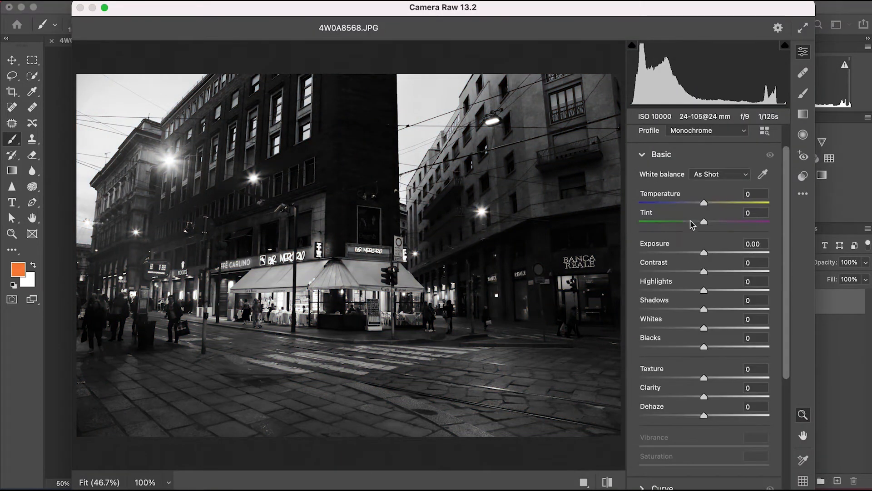
drag(704, 253, 705, 252)
drag(704, 271, 707, 309)
mouse_move(703, 346)
mouse_down()
mouse_move(687, 344)
mouse_move(742, 349)
mouse_move(708, 352)
mouse_up()
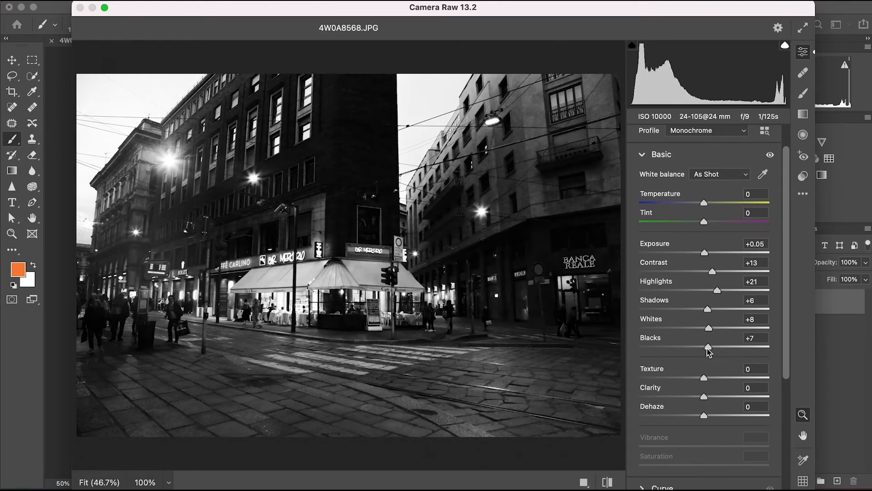
drag(704, 396, 734, 400)
drag(707, 348, 703, 348)
drag(707, 309, 725, 310)
mouse_move(704, 415)
mouse_down()
mouse_move(723, 417)
mouse_move(688, 417)
mouse_up()
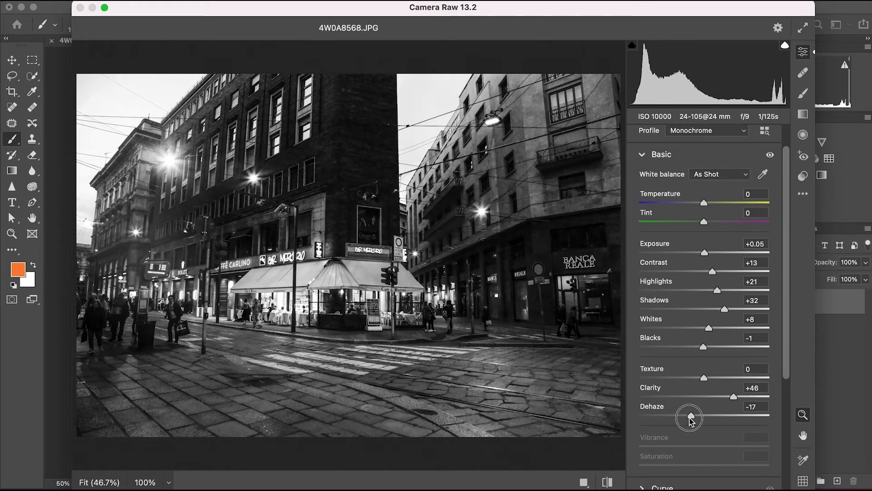
Brighten the point curve slightly with one point in the highlights and one in the shadows at input 79, output 86.
drag(786, 314, 789, 434)
click(662, 310)
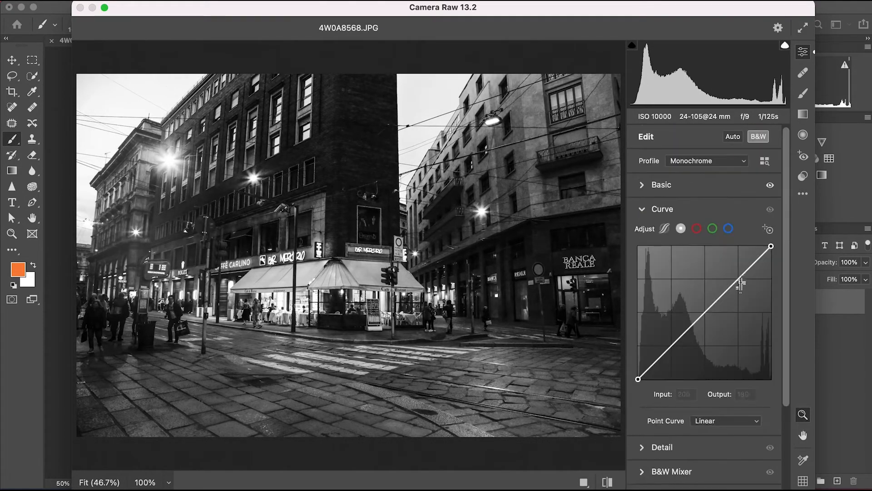
drag(741, 284, 734, 278)
drag(677, 337, 679, 334)
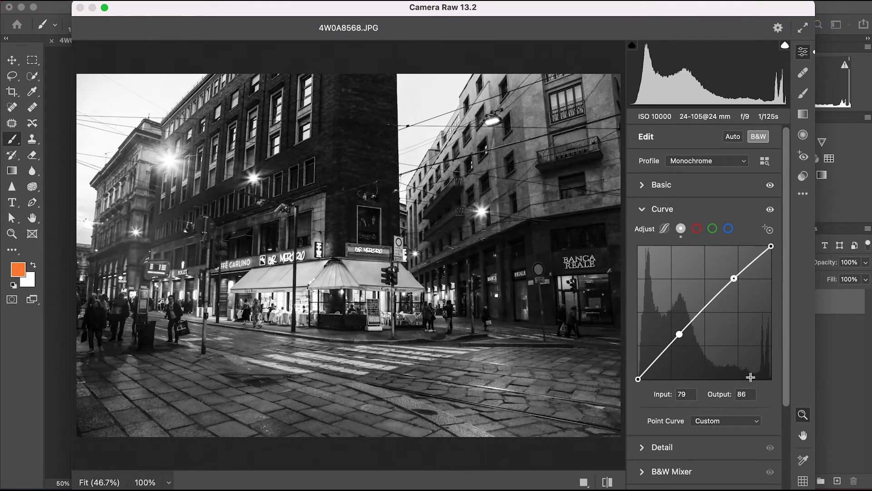
scroll(727, 400, down, 5)
scroll(710, 424, up, 5)
Switch the photo back to color, reset Exposure to 0.00 and raise Clarity to +54.
click(757, 136)
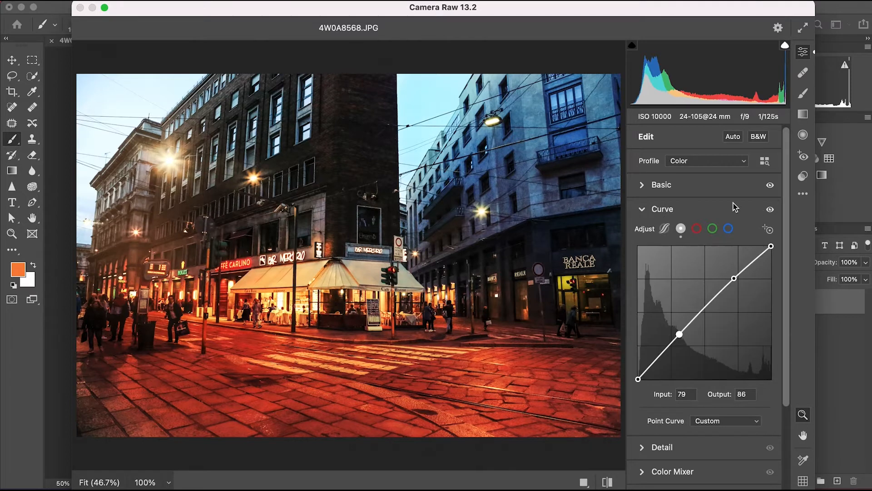
click(726, 185)
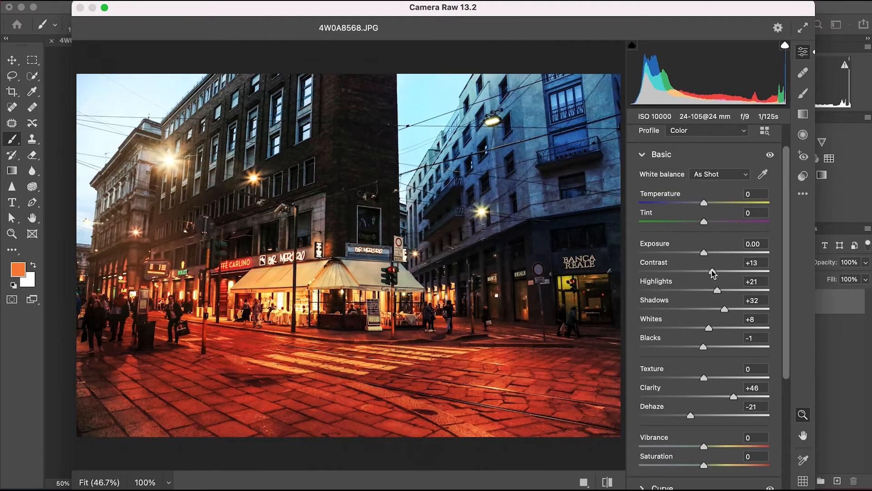
scroll(681, 341, down, 5)
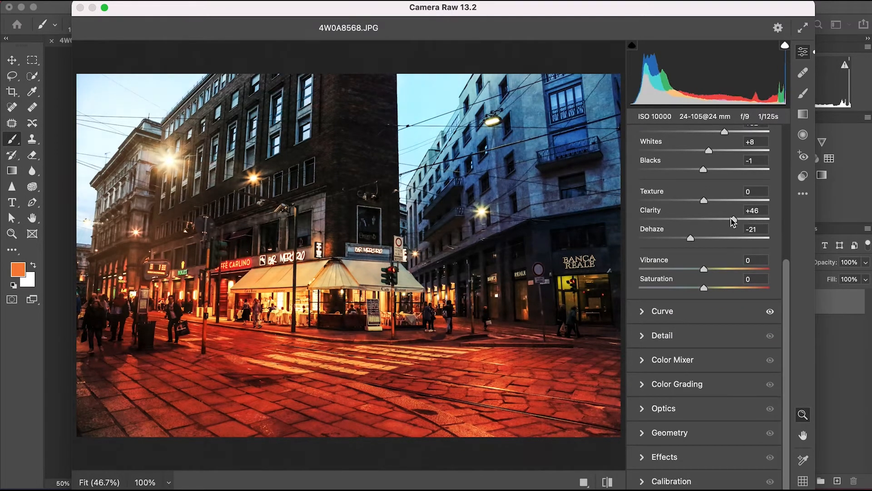
drag(733, 220, 739, 220)
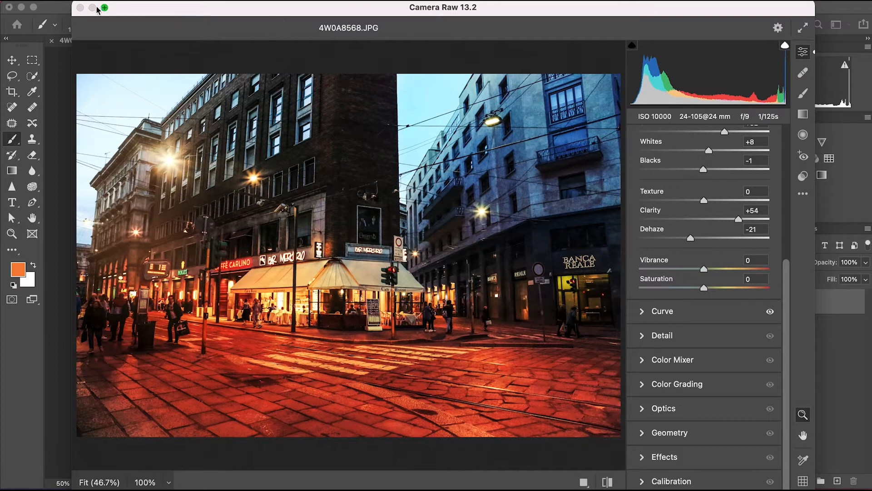
Add film grain with an amount of 4 to the photo.
click(680, 455)
click(647, 386)
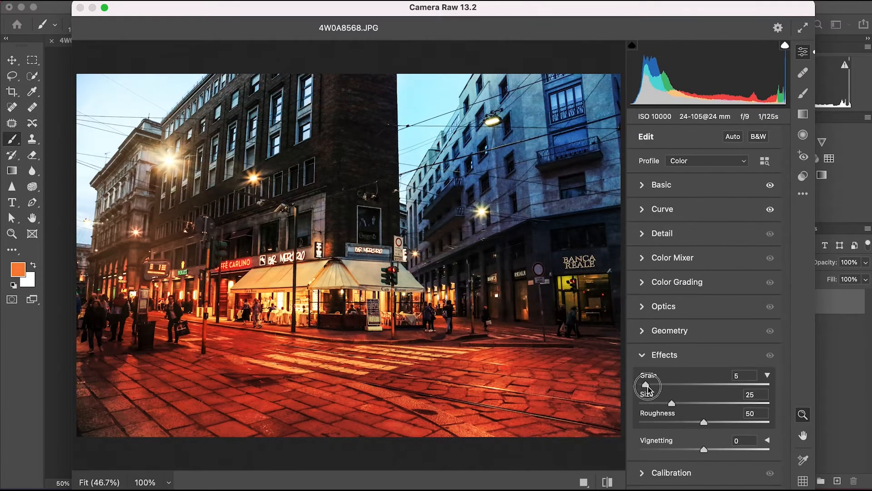
click(644, 309)
Tint the highlights, shadows and midtones with Color Grading, using hue 320 and saturation 11 for the midtones, and apply the Camera Raw edits.
click(642, 173)
click(715, 191)
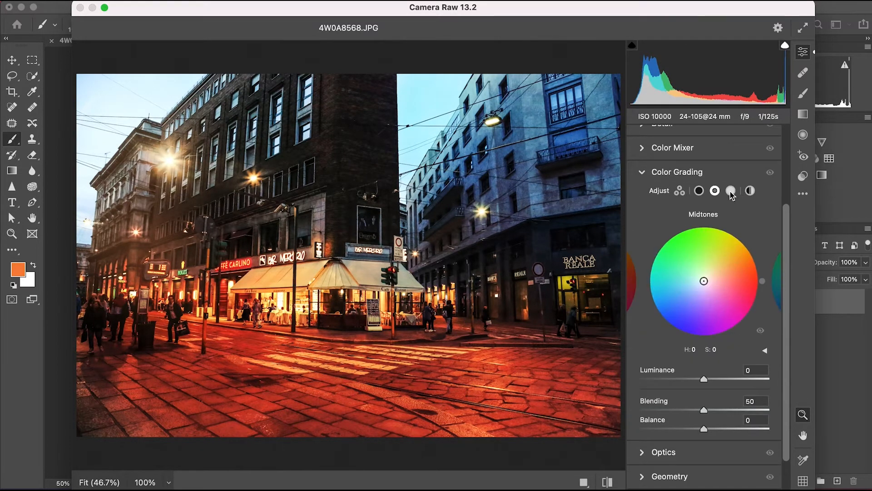
click(730, 191)
mouse_move(711, 275)
mouse_down()
mouse_move(717, 280)
mouse_move(691, 277)
mouse_move(692, 286)
mouse_move(705, 277)
mouse_move(708, 285)
mouse_up()
click(699, 191)
click(715, 191)
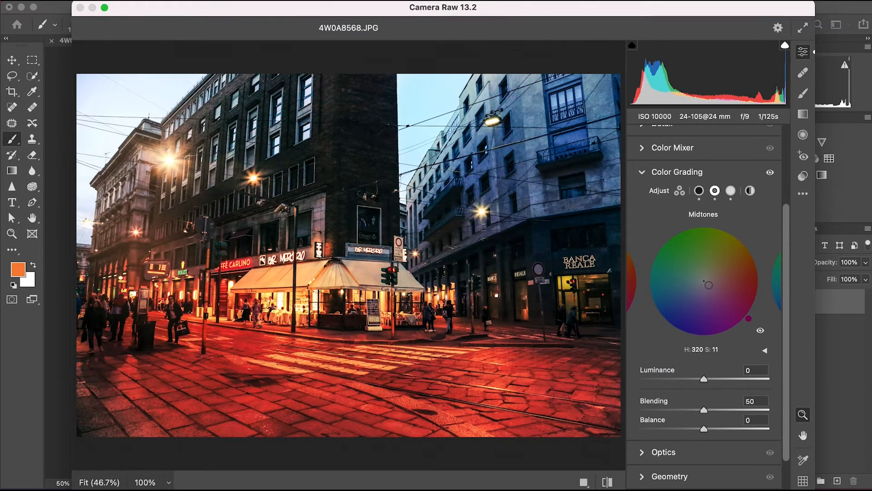
key(Return)
Export the finished café street photo.
click(89, 5)
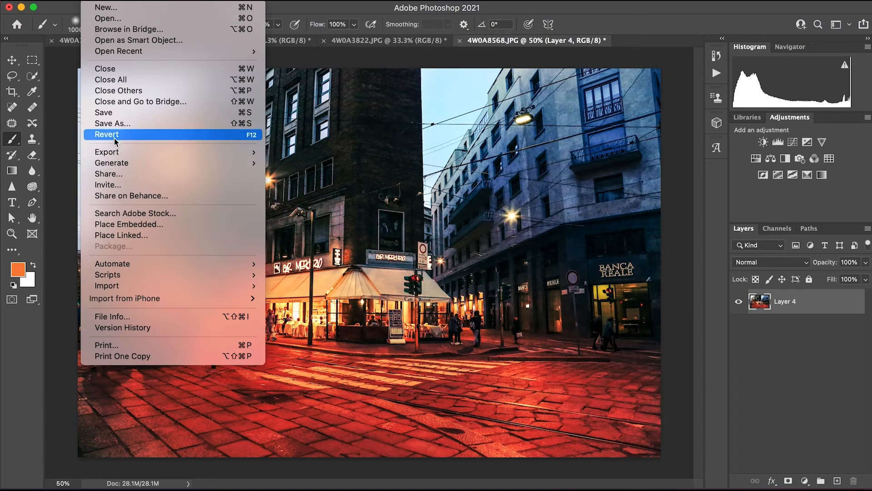
mouse_move(114, 134)
click(302, 162)
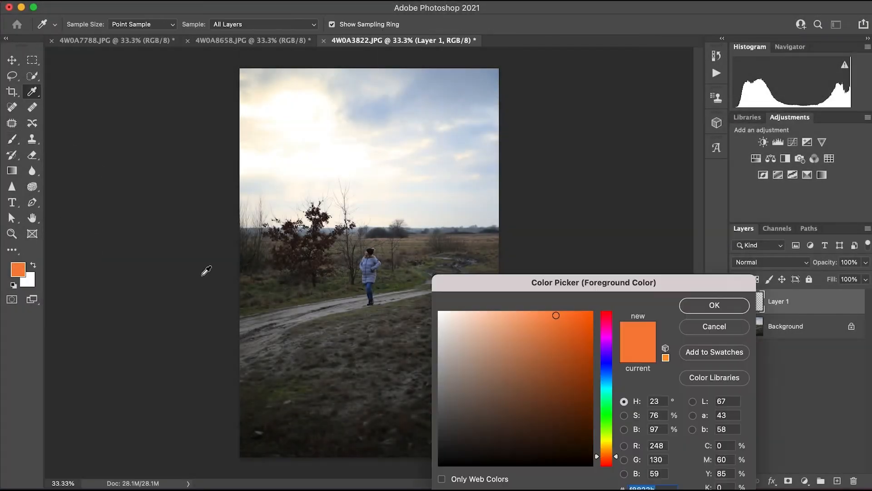
Paint the left side of the photo on Layer 1 red-orange (255, 100, 46) with a soft 3300 px brush.
drag(614, 456, 616, 460)
drag(547, 315, 560, 302)
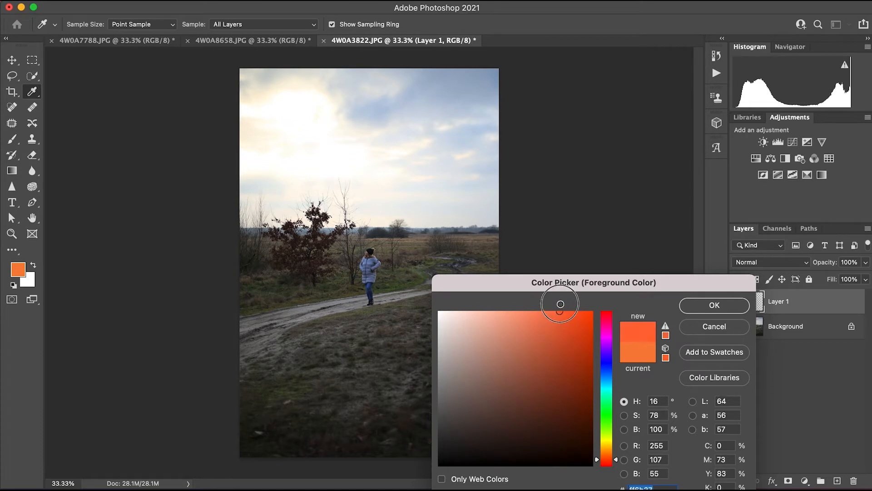
key(Return)
key(b)
key(bracketright)
key(bracketright)
key(bracketright)
key(bracketright)
key(bracketright)
key(bracketright)
key(bracketright)
key(bracketright)
key(bracketright)
key(bracketright)
key(bracketright)
key(bracketright)
key(bracketright)
key(bracketright)
key(bracketright)
key(bracketright)
key(bracketright)
key(bracketright)
key(bracketright)
key(bracketright)
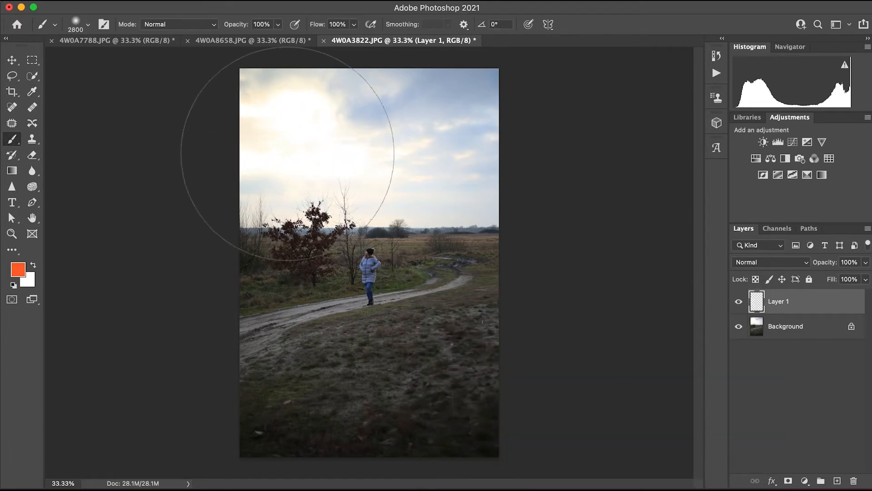
click(285, 156)
click(270, 129)
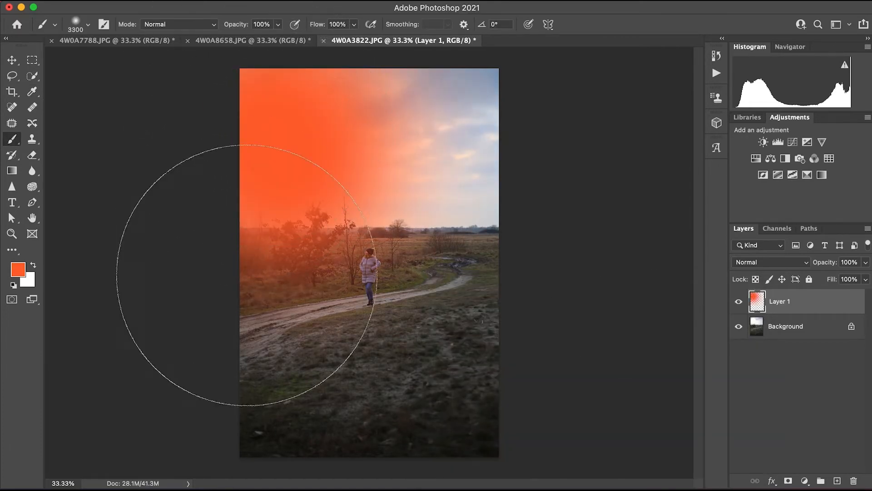
click(231, 355)
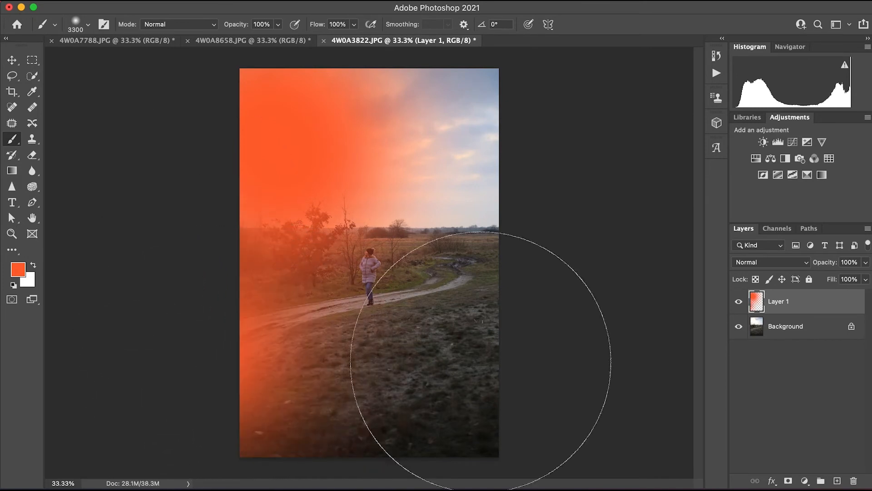
Add a new layer and paint the right side of the photo bright blue with the same soft brush.
click(837, 481)
click(18, 270)
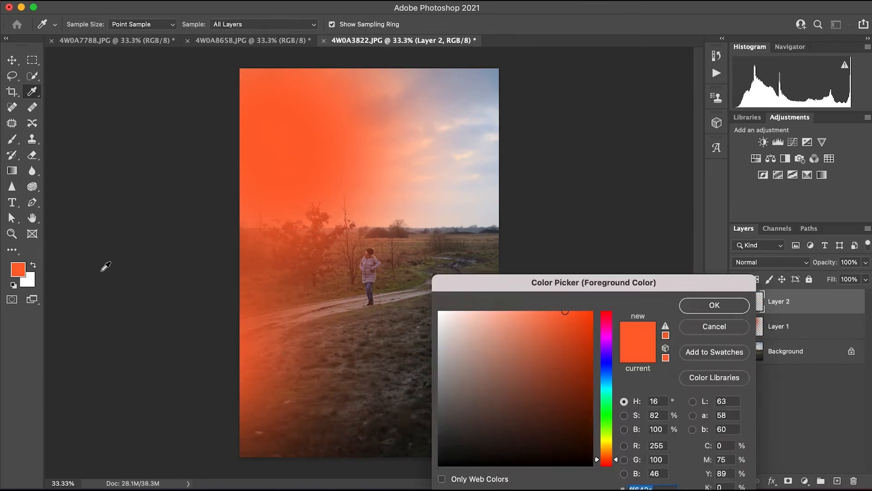
click(609, 382)
click(696, 314)
click(522, 150)
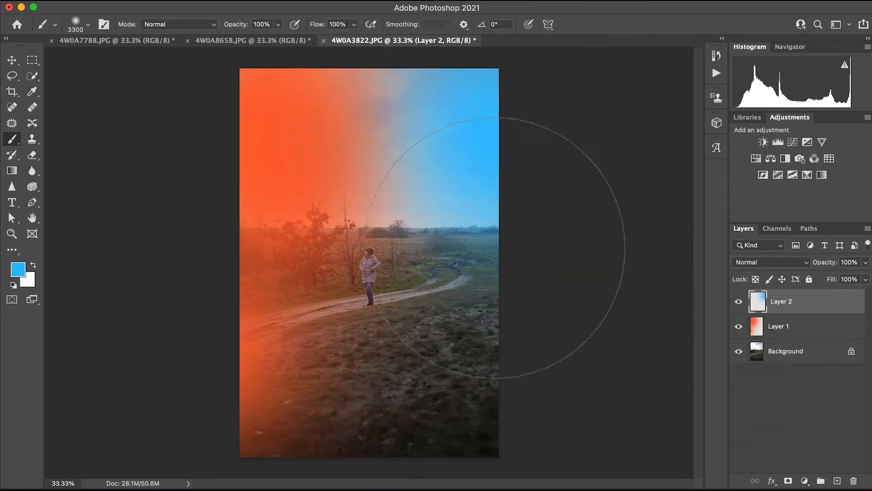
click(482, 359)
Set the blue layer's blend mode to Overlay and the orange layer's to Screen.
click(767, 262)
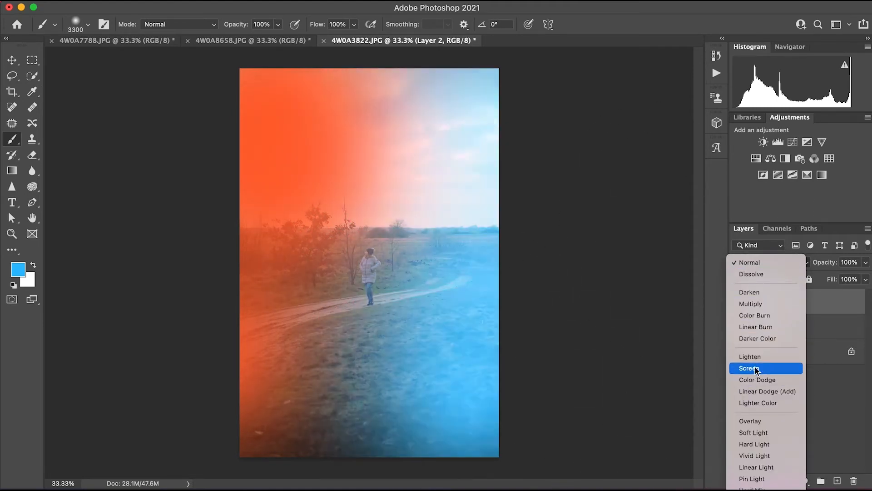
click(750, 420)
click(772, 326)
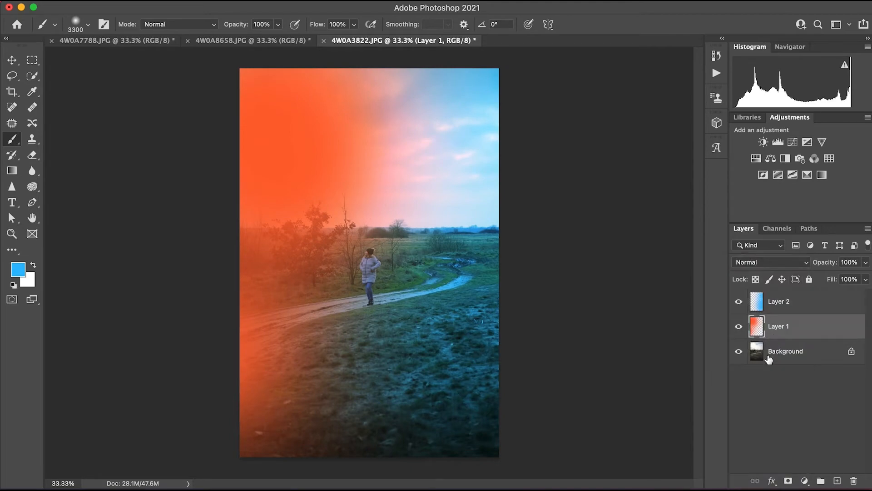
click(768, 262)
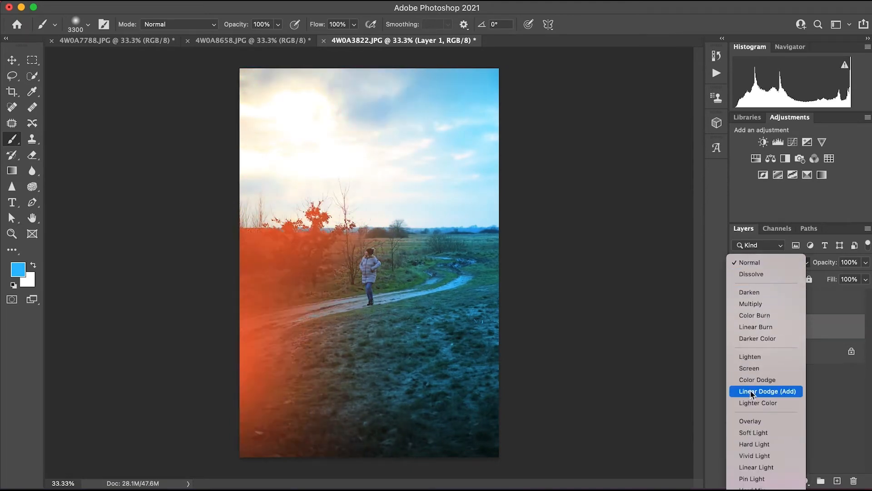
click(755, 368)
Lower the orange layer's opacity to about 46% and the blue layer's to 63%.
drag(866, 267, 817, 301)
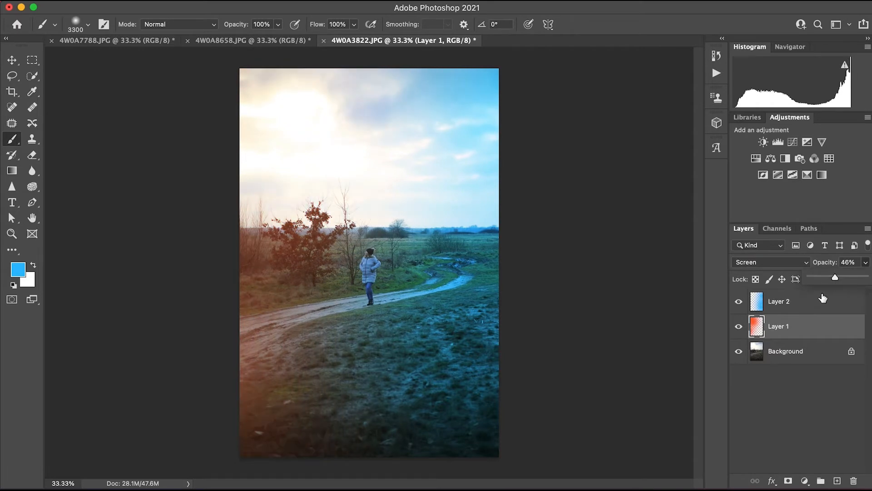
click(811, 301)
drag(866, 262, 843, 287)
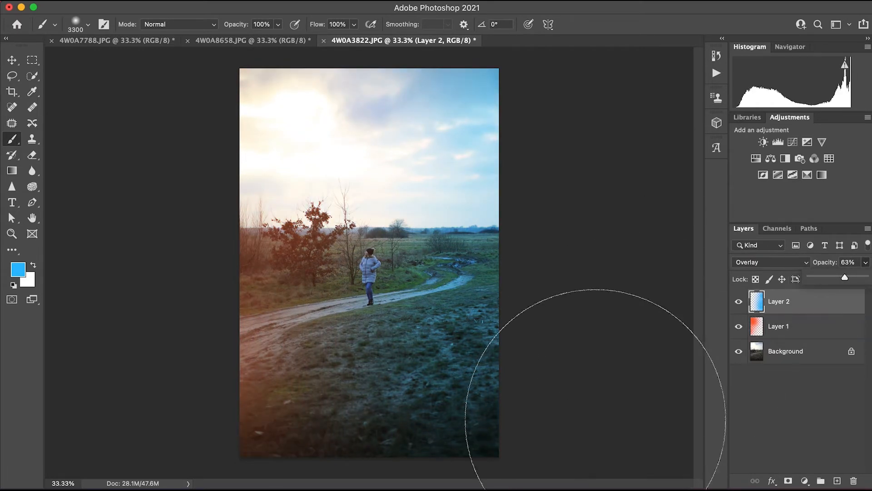
Open the Background layer in the Camera Raw Filter and set Temperature to +6, checking the tones in black and white before returning to color.
click(793, 352)
click(282, 1)
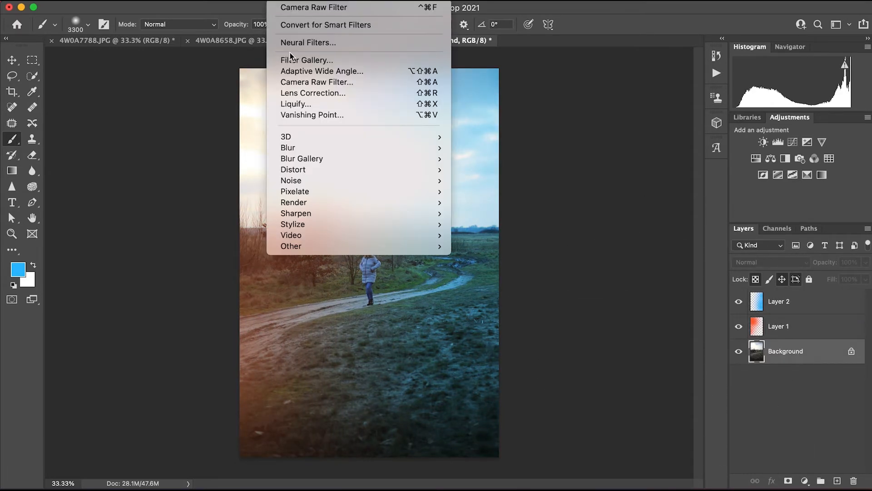
click(296, 88)
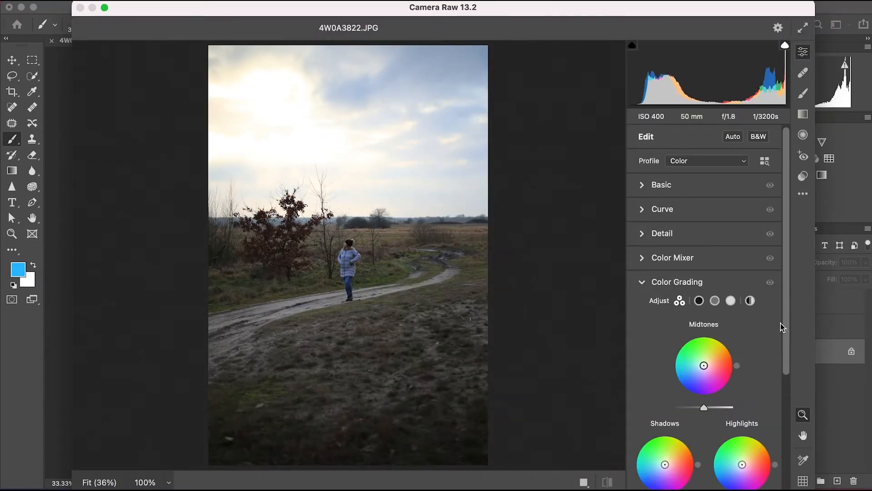
click(645, 185)
click(757, 138)
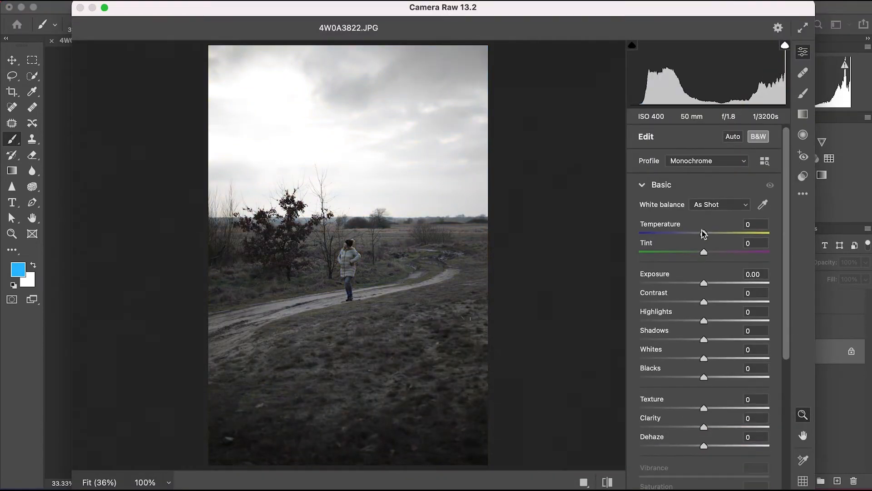
drag(704, 234, 707, 231)
click(763, 205)
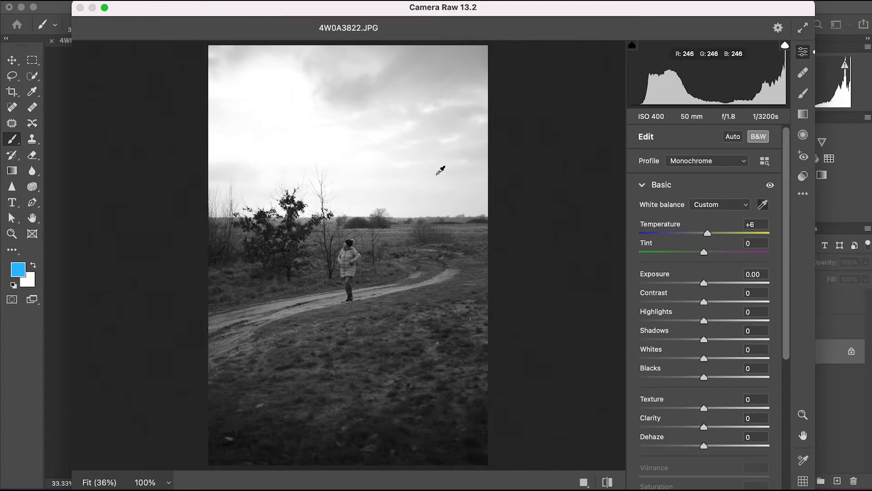
click(757, 138)
click(275, 88)
click(193, 158)
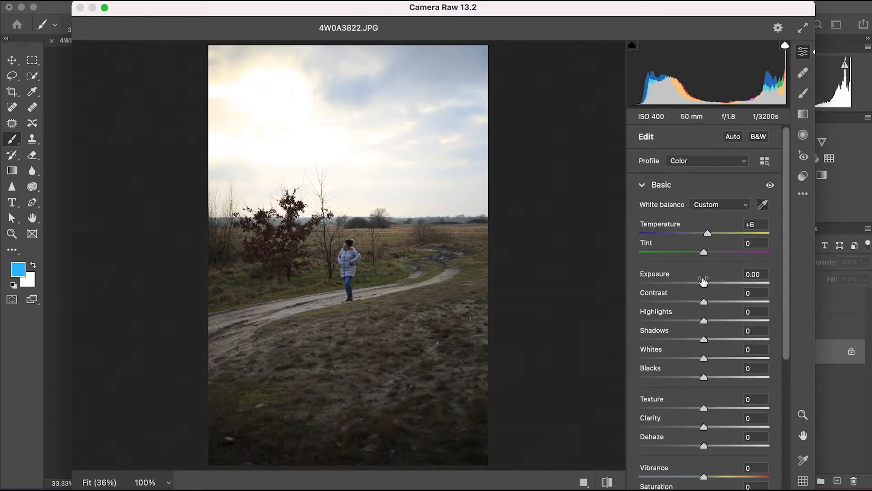
Set Exposure to +0.25, Contrast +12, Highlights -67, Shadows +47, Whites +11, Blacks +4, Clarity +17, Dehaze -8 and Saturation +3.
drag(704, 283, 661, 321)
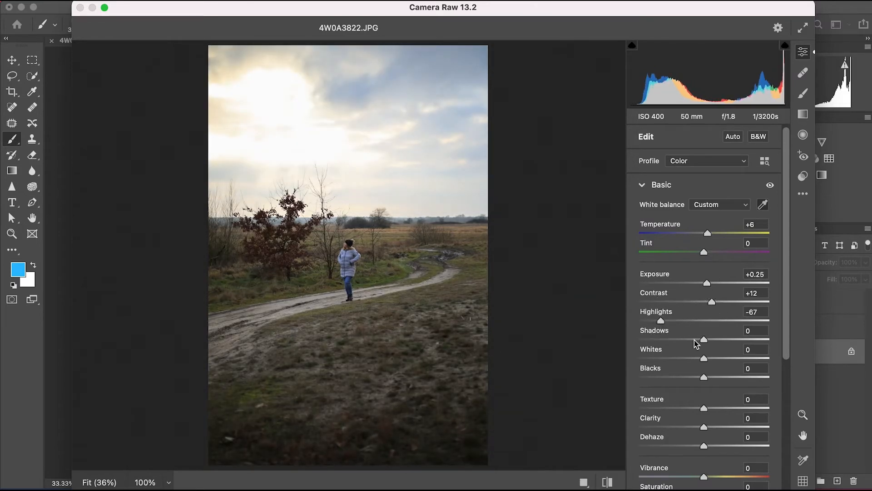
drag(703, 340, 705, 389)
click(757, 138)
drag(704, 427, 698, 446)
drag(788, 317, 716, 329)
key(v)
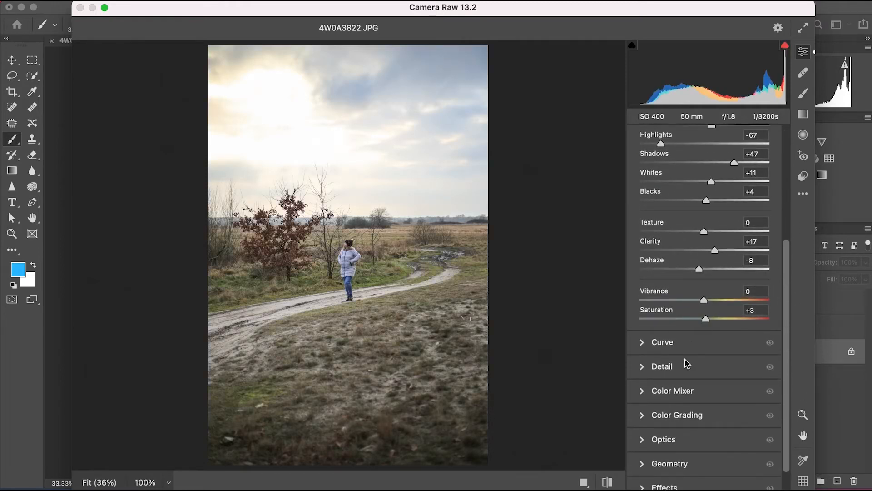
Shape the RGB point curve with an upper-midtone point at 152/143, a slightly darkened shadow point and the white point's output at 250.
click(640, 345)
click(717, 304)
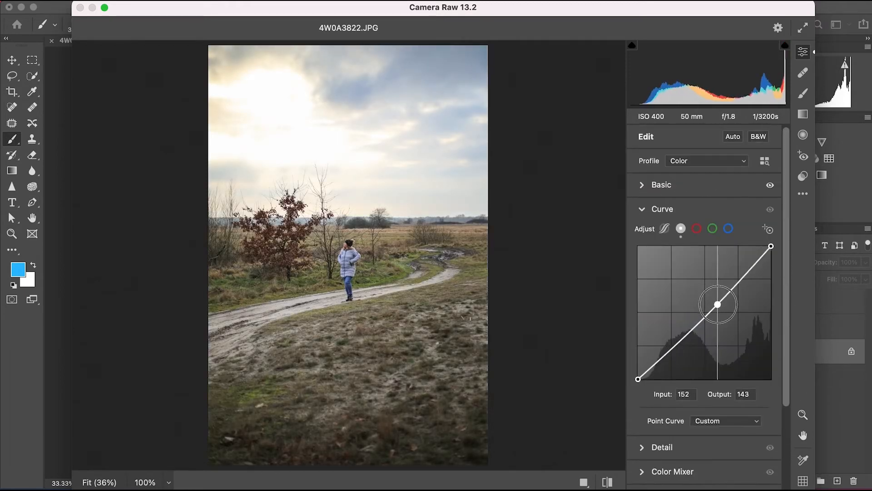
drag(679, 337, 680, 343)
mouse_move(771, 246)
mouse_down()
mouse_move(770, 266)
mouse_move(772, 245)
mouse_move(779, 248)
mouse_up()
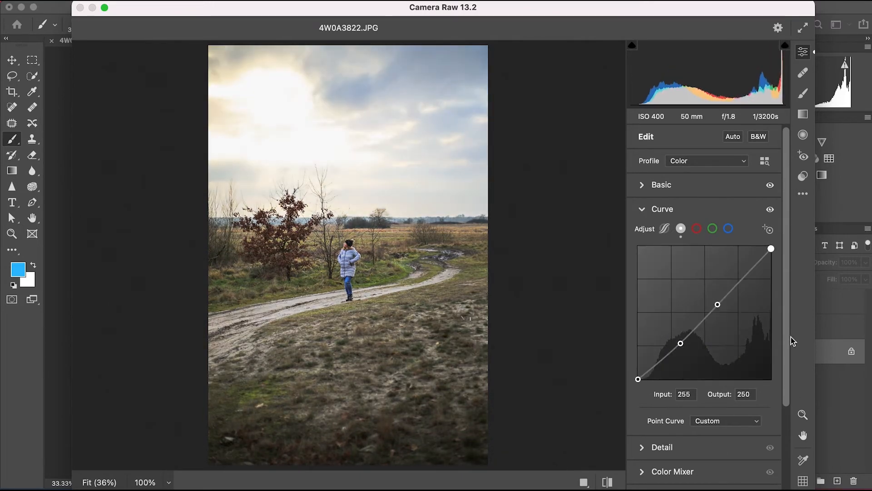
Slightly lower the green curve with two points, and add two blue curve points, the lower one at input 108 and output 110.
click(710, 229)
drag(729, 286, 732, 289)
drag(687, 332, 687, 329)
click(728, 228)
drag(730, 285, 730, 287)
drag(696, 321, 694, 321)
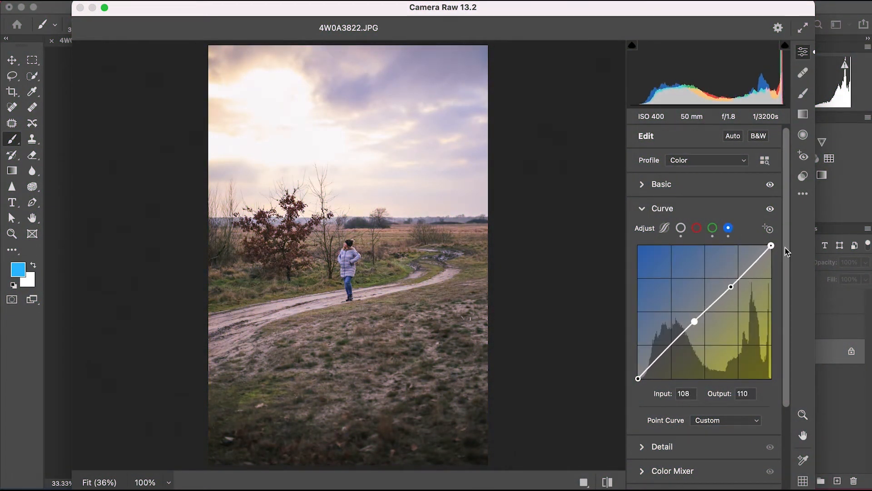
Shift the Color Mixer hues to Reds +4, Oranges -31, Greens +4, Aquas +3, Blues -8, Purples -6 and Magentas -3.
drag(787, 251, 787, 338)
click(643, 362)
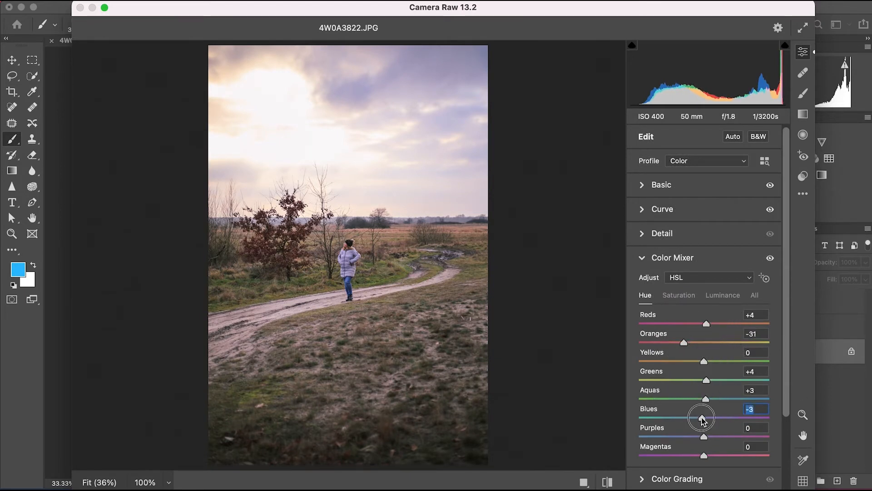
mouse_move(701, 419)
mouse_down()
mouse_move(672, 417)
mouse_move(700, 426)
mouse_up()
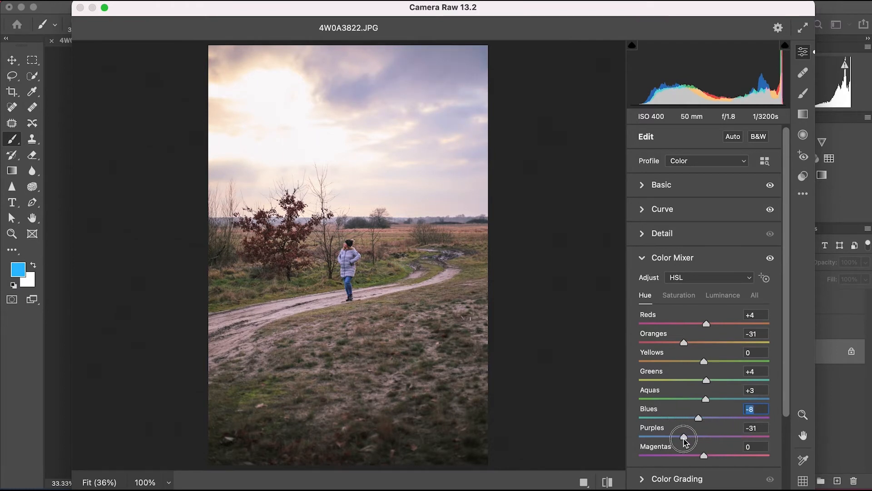
scroll(701, 463, down, 3)
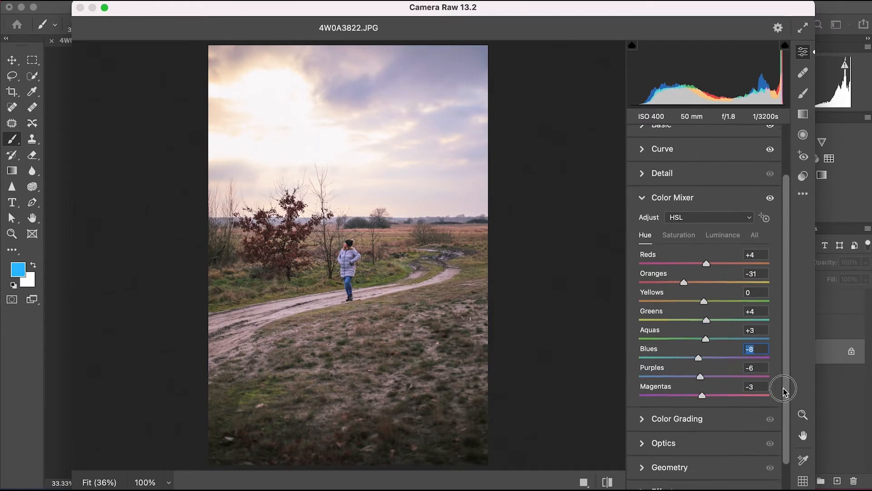
Use Color Grading to tint the shadows cyan-blue and the highlights orange with hue 32 and saturation 15.
click(648, 385)
scroll(697, 203, down, 5)
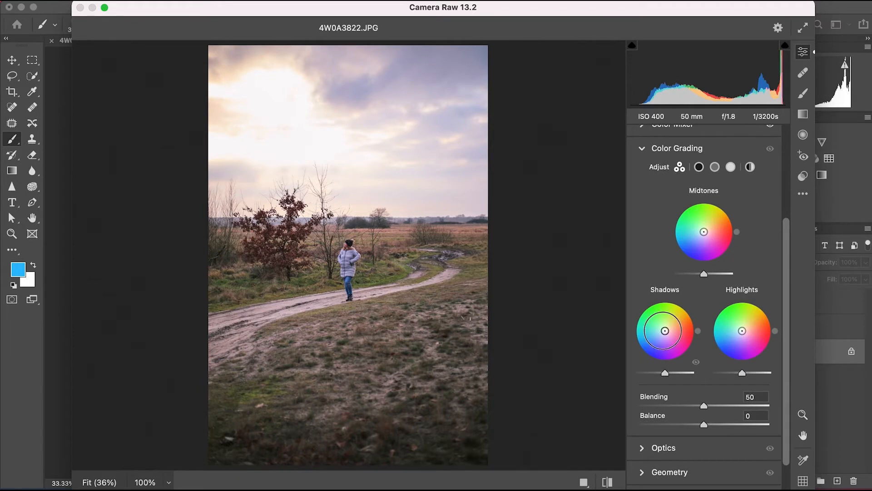
mouse_move(663, 330)
mouse_down()
mouse_move(664, 339)
mouse_move(660, 332)
mouse_up()
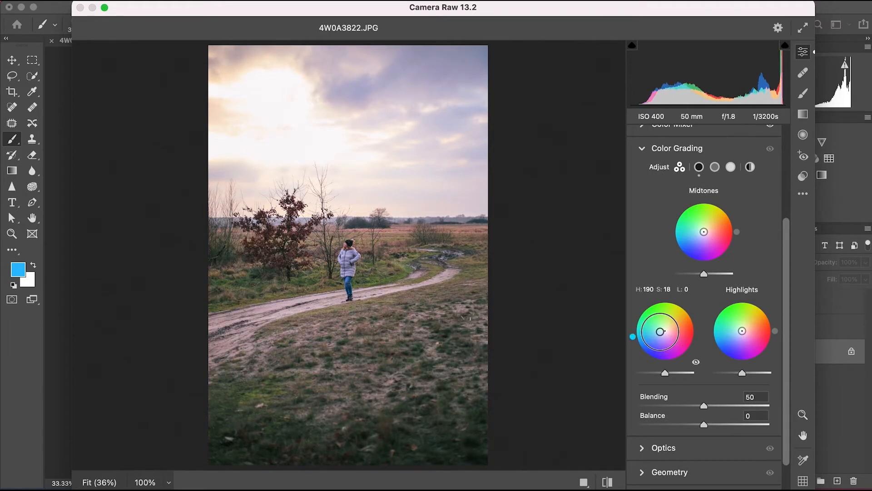
drag(742, 331, 745, 329)
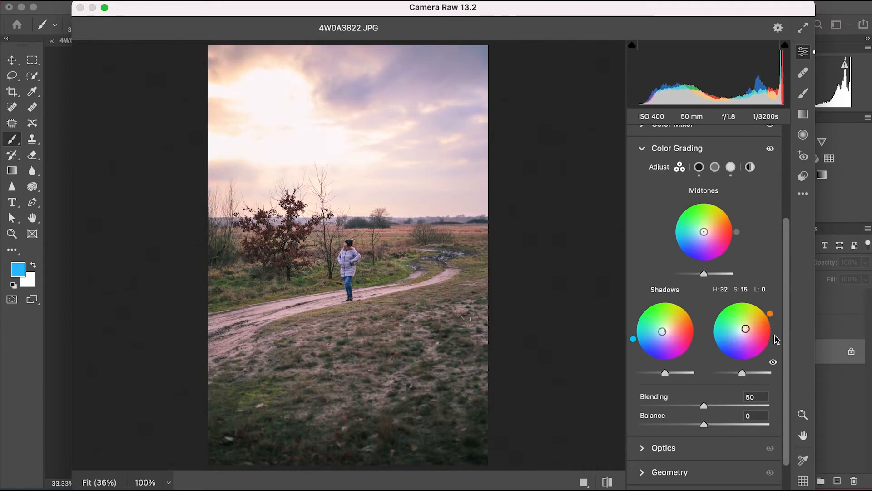
scroll(777, 340, down, 2)
click(658, 409)
click(702, 271)
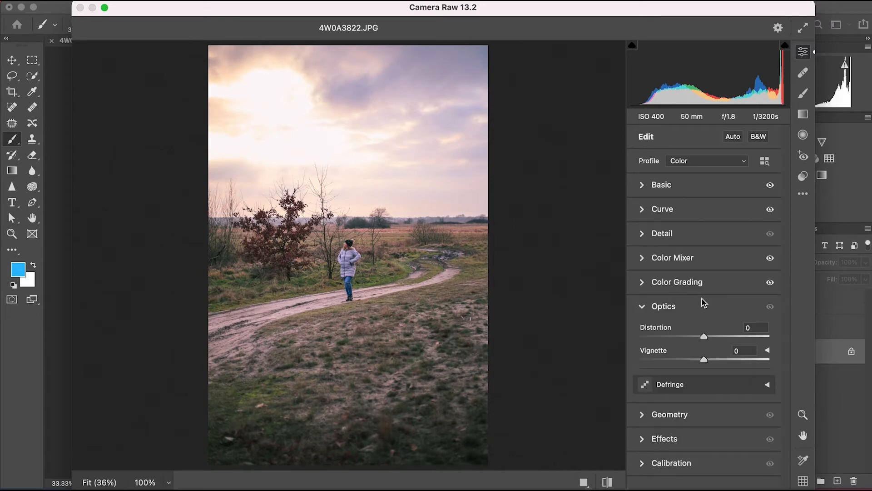
click(683, 390)
scroll(704, 364, down, 5)
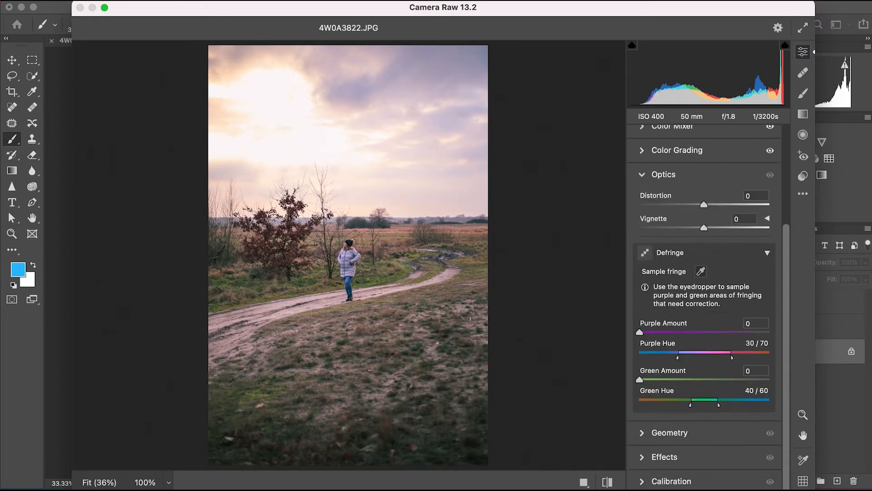
Try the Level, Guided and Full Upright corrections on the photo and undo the perspective change.
click(663, 432)
click(708, 352)
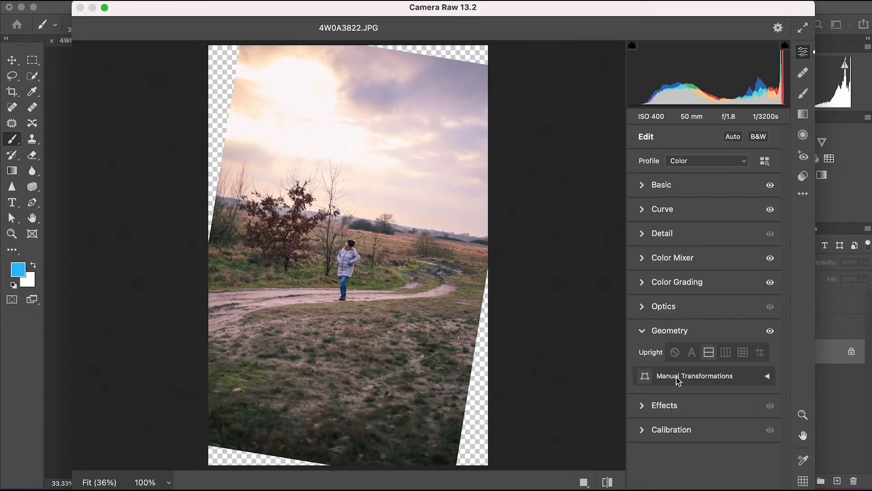
click(759, 354)
click(741, 354)
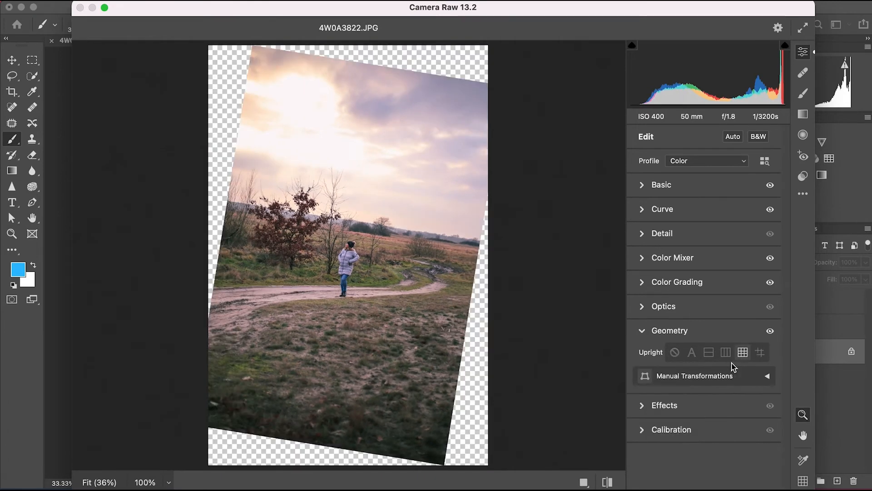
key(super+z)
Add film grain with an amount of 4 to the landscape photo.
drag(784, 390, 785, 404)
click(665, 454)
drag(640, 386, 644, 393)
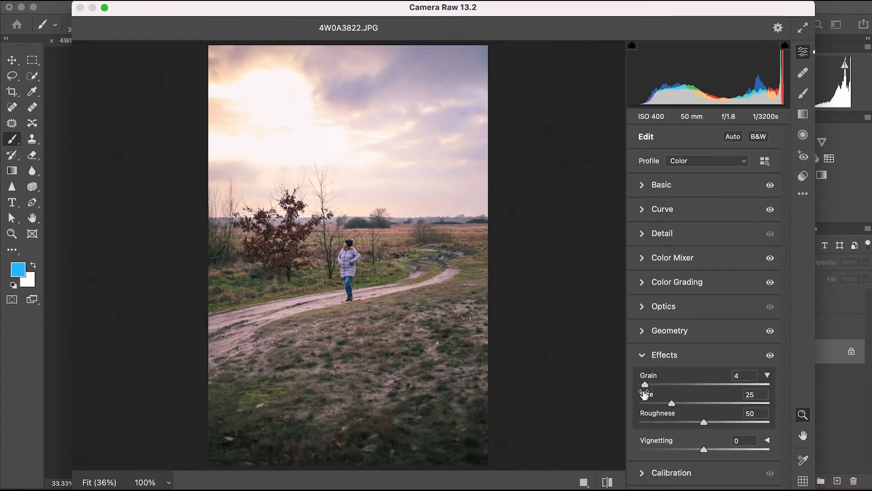
Calibrate the primaries: red hue -11 and saturation +17, green hue +8 and saturation +16, blue hue -11 and saturation +9.
click(641, 474)
mouse_move(704, 372)
mouse_down()
mouse_move(730, 369)
mouse_move(715, 369)
mouse_up()
drag(700, 424, 709, 405)
mouse_move(703, 463)
mouse_down()
mouse_move(689, 468)
mouse_move(700, 459)
mouse_move(730, 464)
mouse_move(686, 464)
mouse_move(696, 463)
mouse_up()
drag(703, 481, 711, 485)
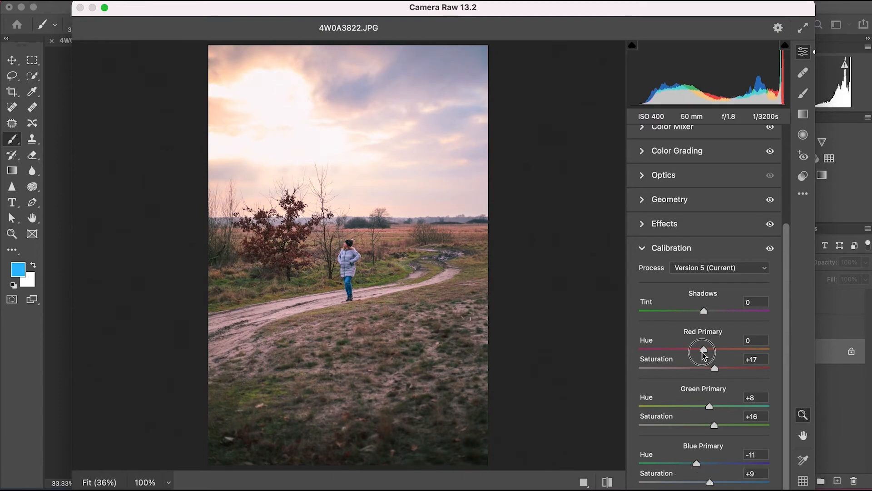
mouse_move(704, 353)
mouse_down()
mouse_move(749, 345)
mouse_move(681, 352)
mouse_move(692, 362)
mouse_up()
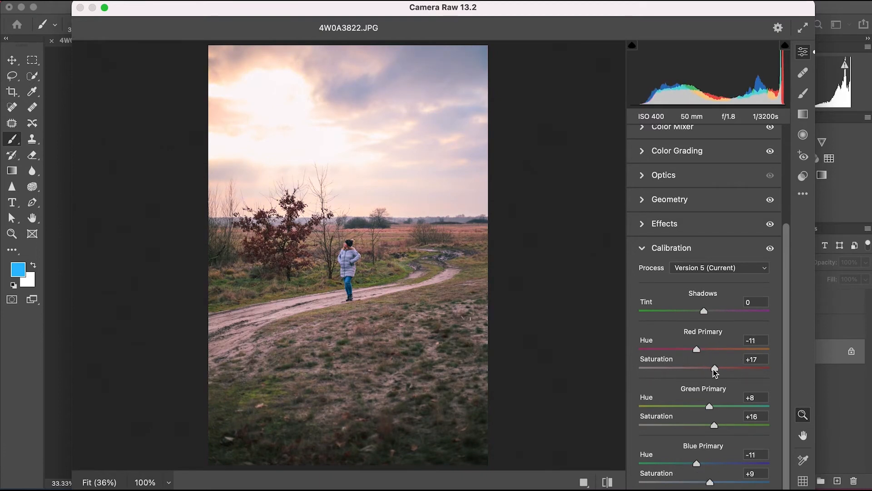
Compare the calibrated photo under another process version with Version 5 (Current), ending on Version 5.
click(752, 268)
click(732, 280)
click(745, 268)
click(735, 256)
click(758, 267)
click(732, 280)
click(744, 268)
click(735, 256)
scroll(781, 241, up, 5)
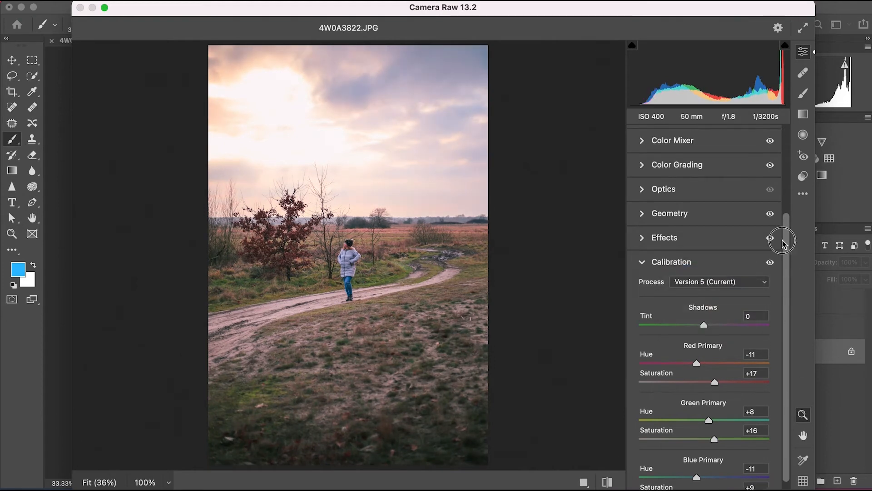
Apply the Camera Raw edits to the landscape photo and reduce Layer 1's opacity to 16%.
click(803, 177)
click(797, 489)
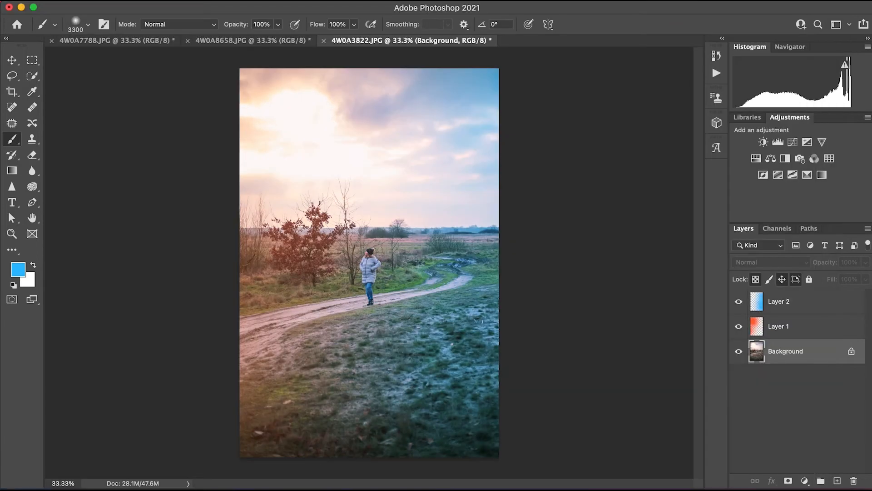
click(795, 307)
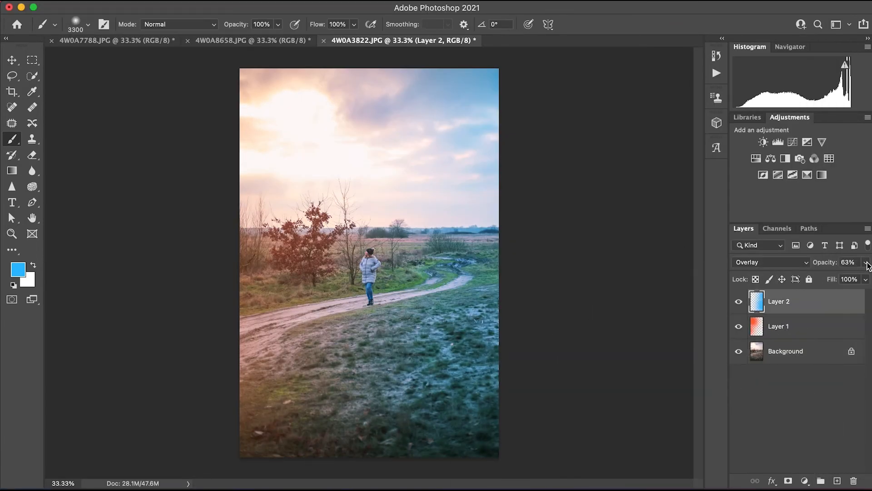
click(817, 325)
click(865, 262)
drag(835, 276, 818, 276)
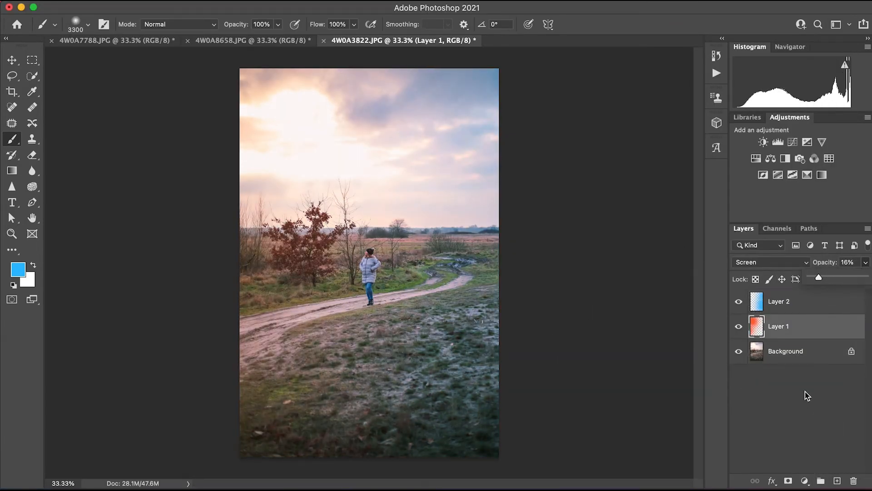
Add a Photo Filter adjustment above the Background, try Warming Filter (81) and Cooling Filter (80), and raise its density.
click(788, 355)
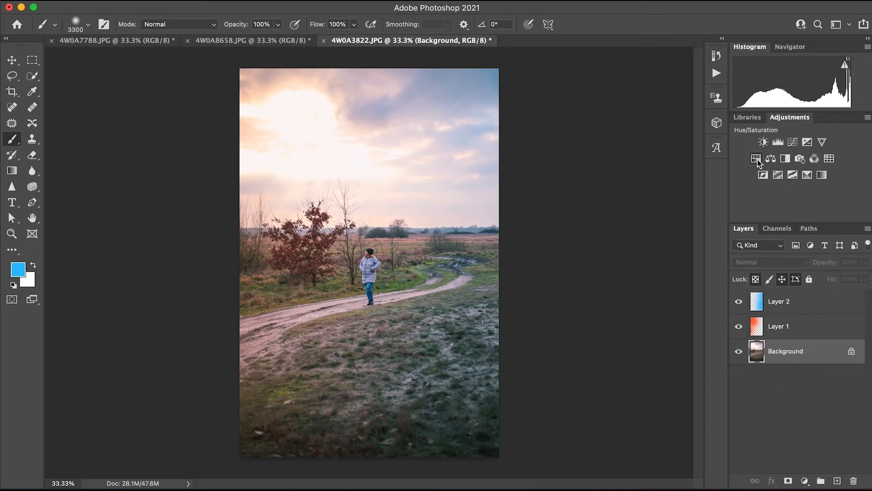
click(799, 159)
click(184, 221)
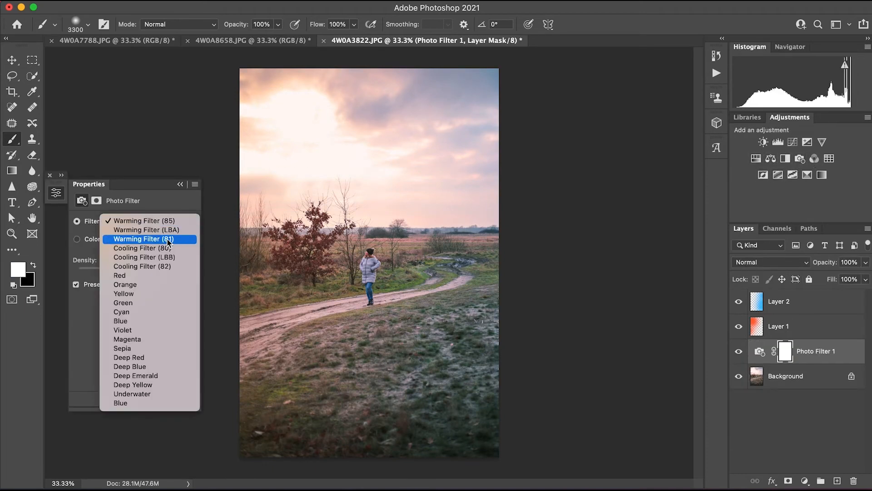
click(175, 238)
click(185, 222)
click(136, 230)
drag(104, 272, 126, 272)
Compare Warming Filter (81) with Cyan, ending on Warming Filter (81) with a density of 46%.
click(147, 221)
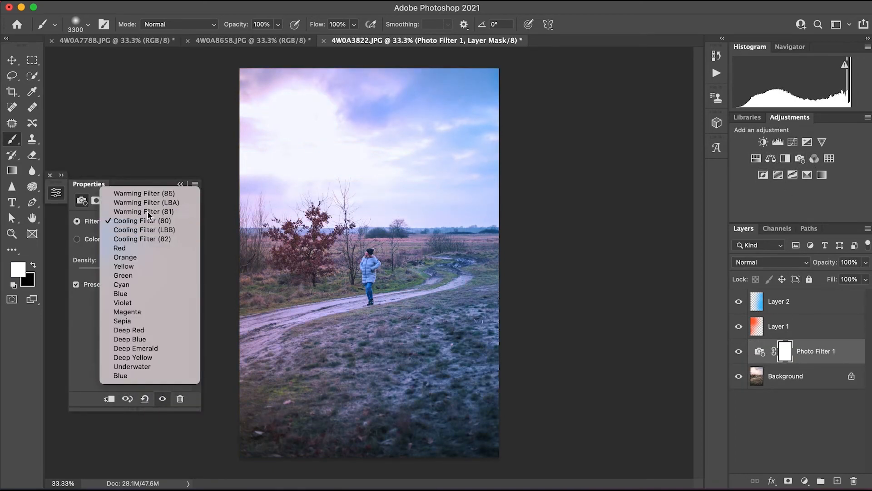
click(148, 213)
click(182, 222)
click(139, 293)
click(181, 222)
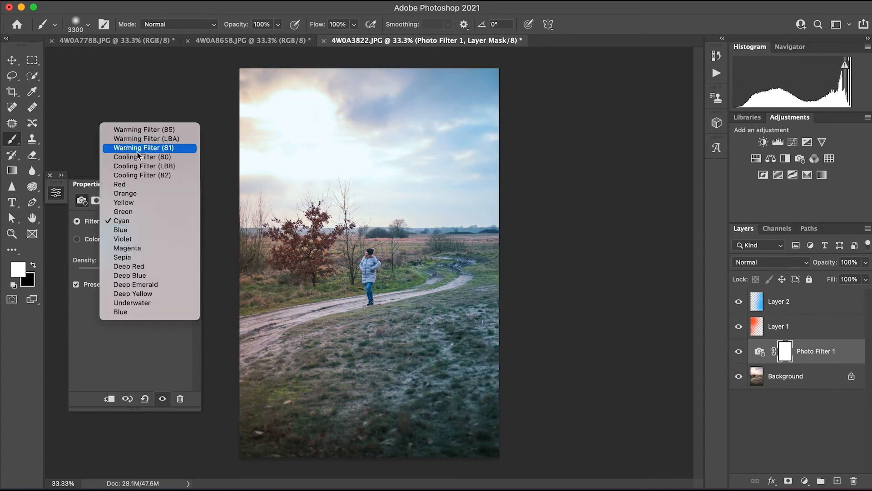
click(137, 146)
mouse_move(124, 272)
mouse_down()
mouse_move(172, 271)
mouse_move(125, 272)
mouse_up()
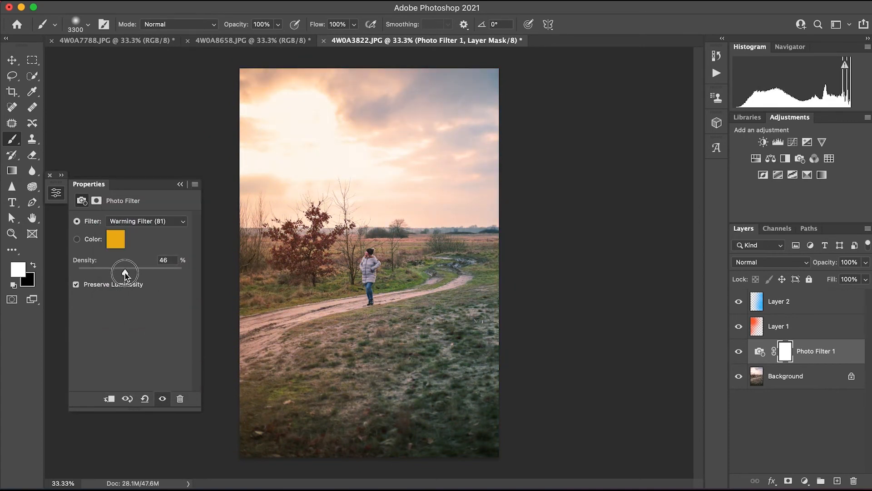
click(50, 175)
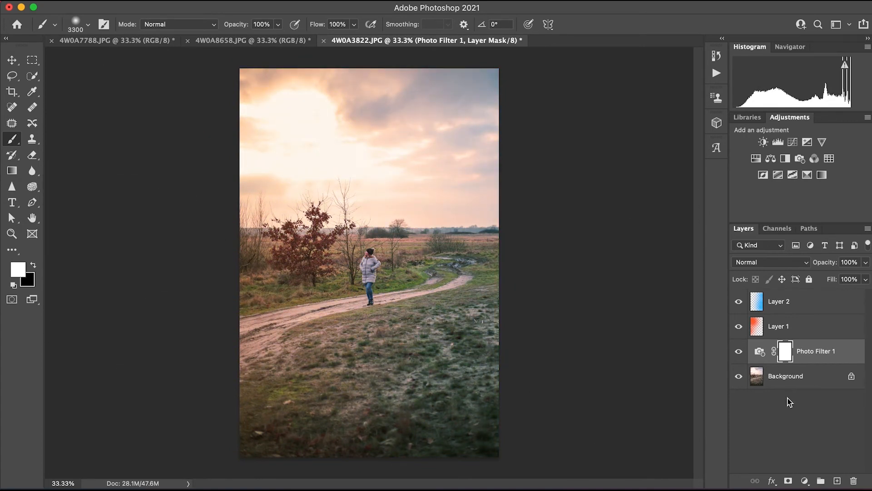
Straighten the landscape photo along its horizon and crop away its upper and lower strips using a thirds overlay.
click(12, 91)
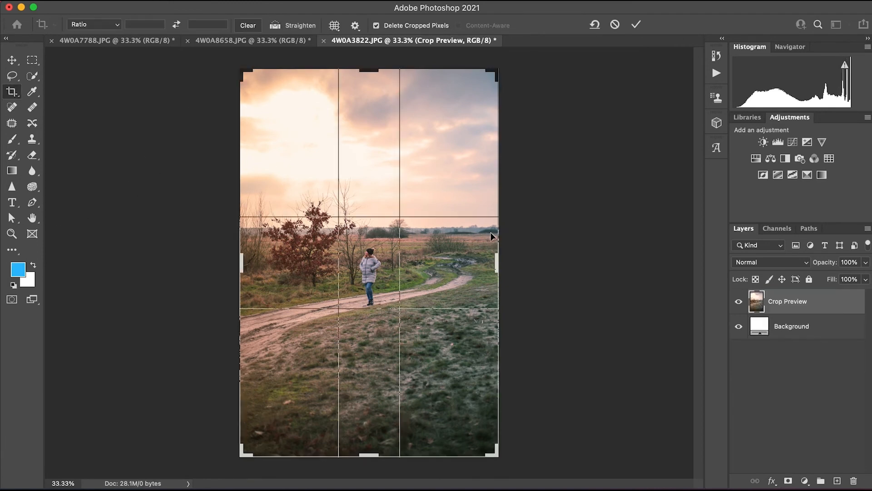
drag(476, 225, 335, 226)
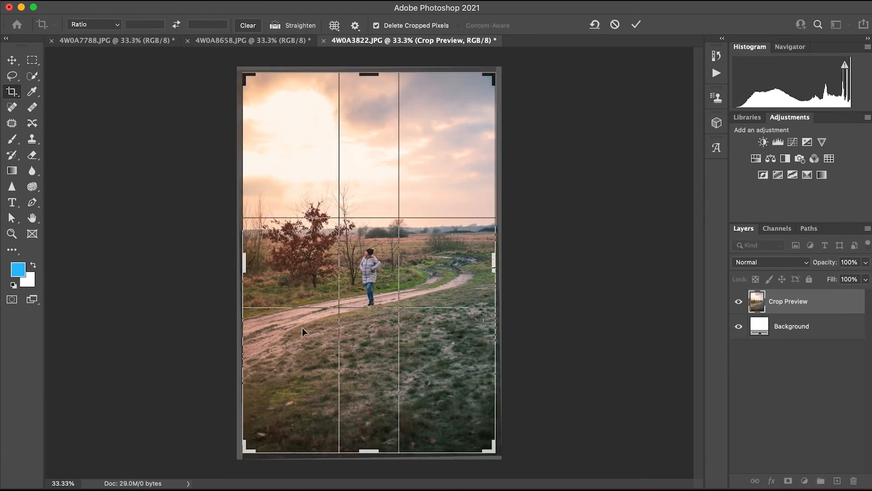
click(13, 97)
click(334, 26)
click(364, 100)
drag(369, 74, 369, 97)
drag(368, 424, 368, 410)
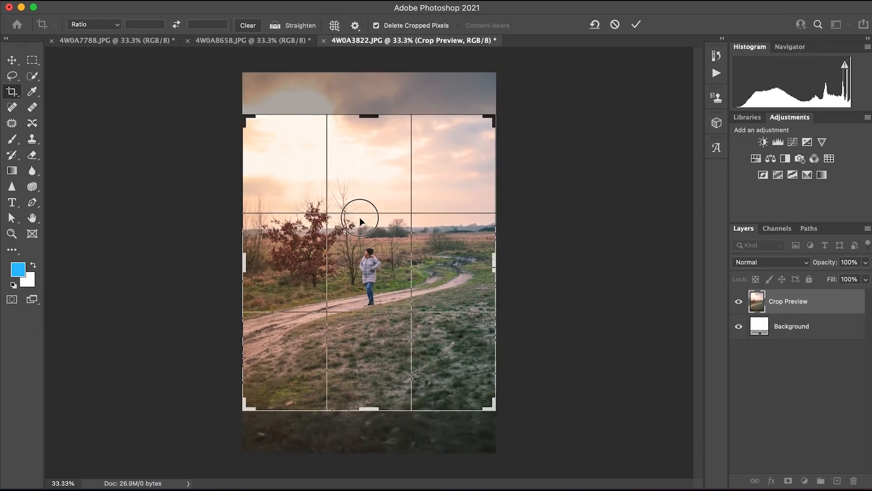
drag(360, 221, 359, 210)
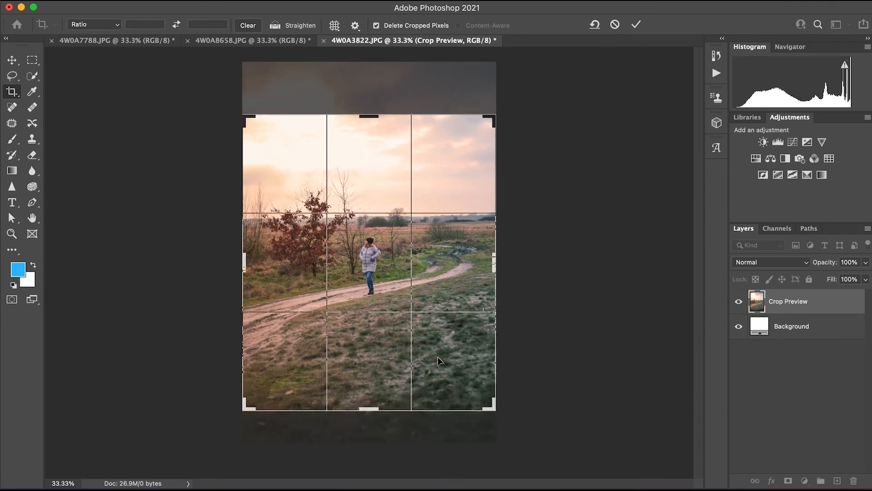
click(637, 24)
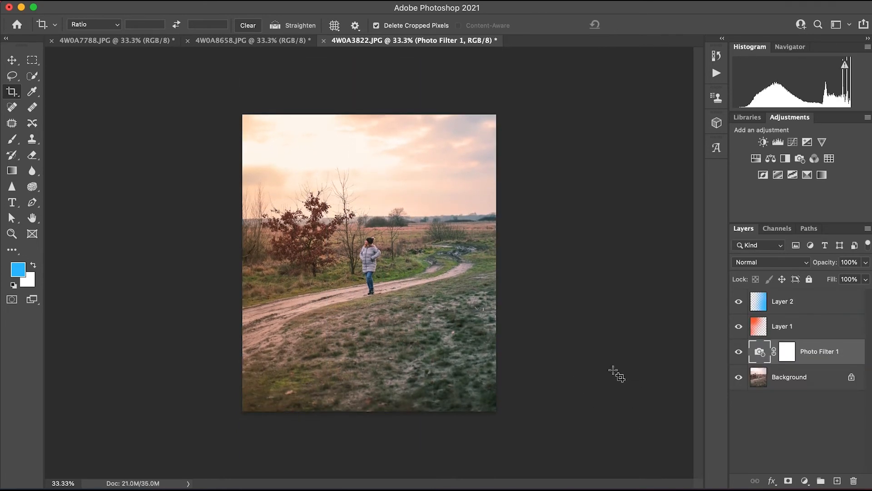
Inspect the cropped landscape photo up close and send it to Export As.
key(super+equal)
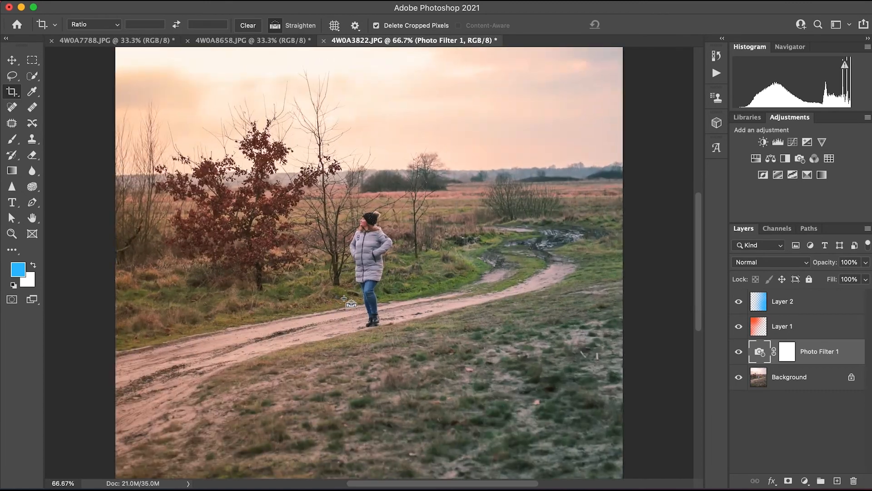
key(super+minus)
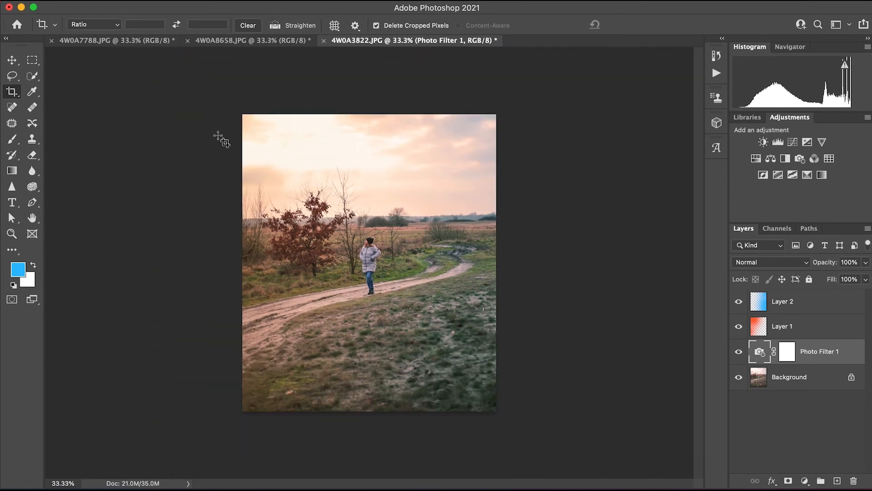
click(93, 4)
mouse_move(136, 151)
click(292, 167)
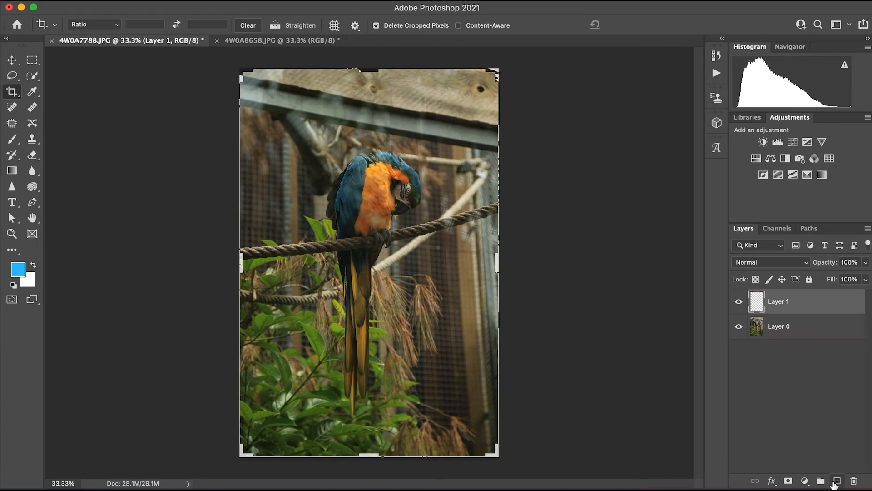
Open the parrot layer in Camera Raw and set temperature -17, exposure +0.45, contrast +23, highlights -42, shadows +52, whites +13 and blacks -6.
click(799, 326)
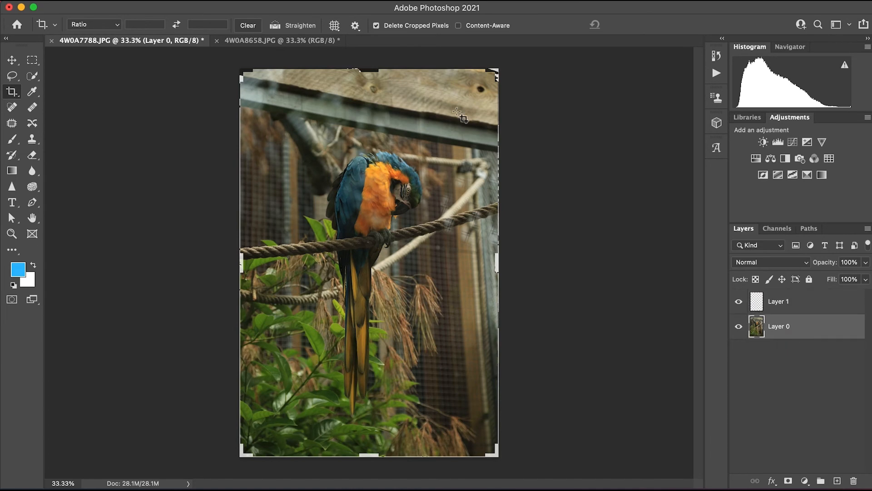
click(301, 103)
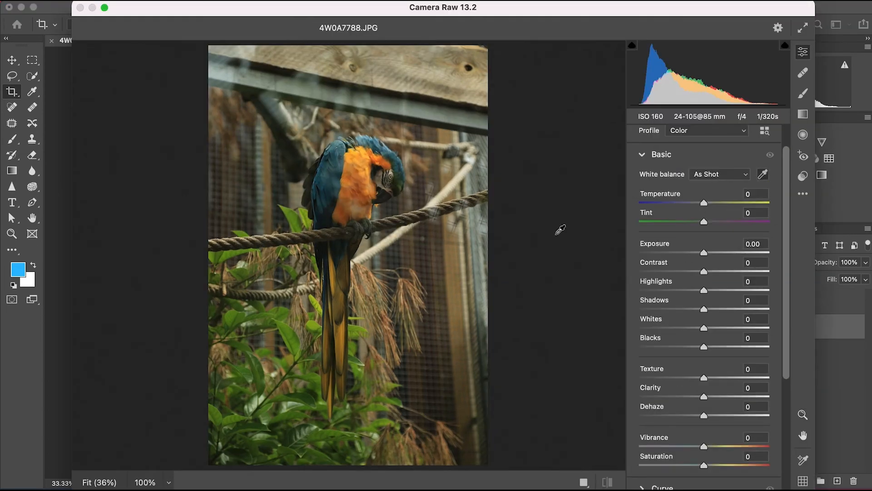
click(390, 172)
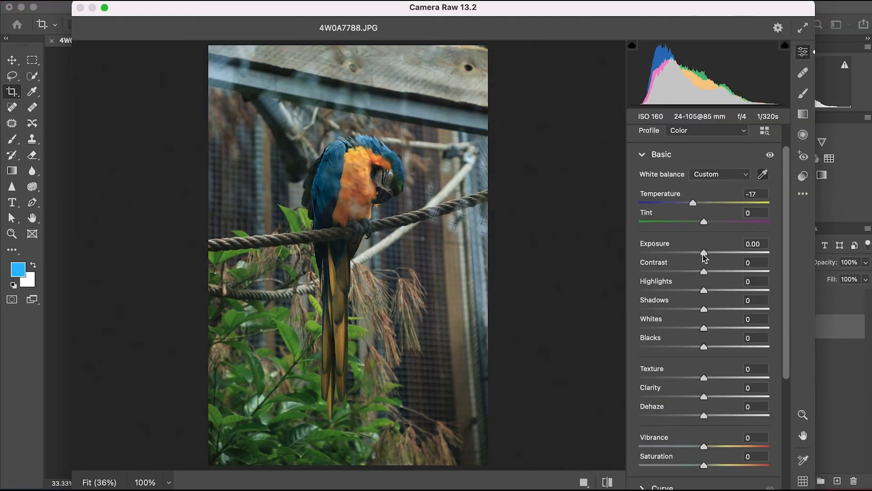
drag(705, 258, 701, 350)
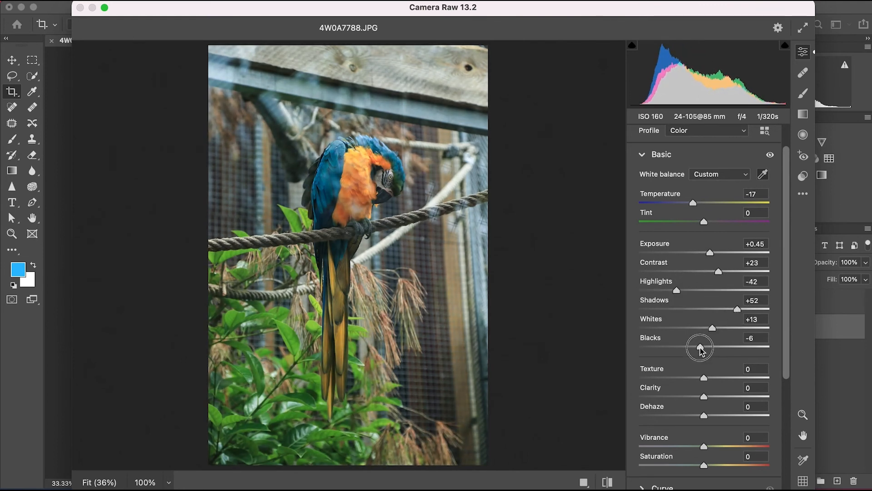
Set clarity to +17, try dehaze at +51 and reset it, and adjust the vibrance and saturation.
drag(703, 396, 736, 418)
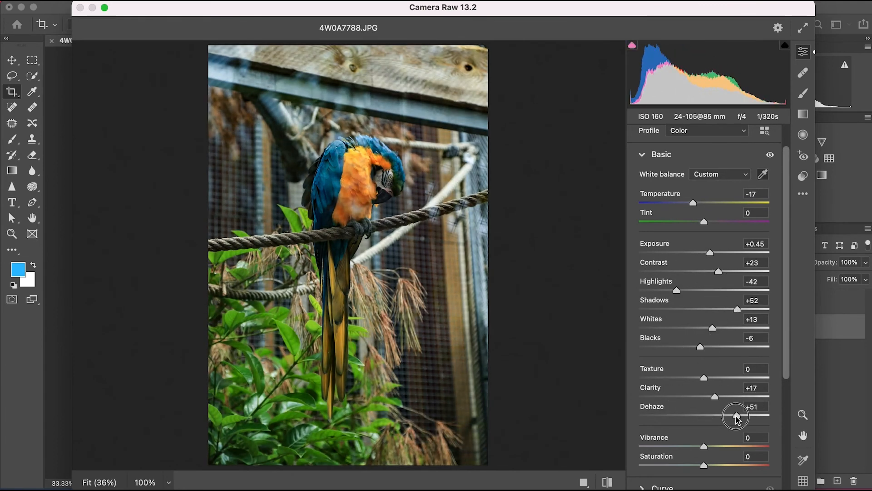
double_click(737, 415)
drag(703, 446, 709, 467)
Shape the point curve with a shadow point and a lowered highlight point at input 199, output 185.
drag(786, 265, 782, 372)
click(661, 322)
mouse_move(730, 286)
mouse_down()
mouse_move(670, 349)
mouse_move(742, 286)
mouse_up()
drag(670, 349, 669, 344)
drag(741, 286, 742, 282)
Preview the parrot photo in black and white while raising exposure, contrast and whites and lowering highlights further.
click(758, 137)
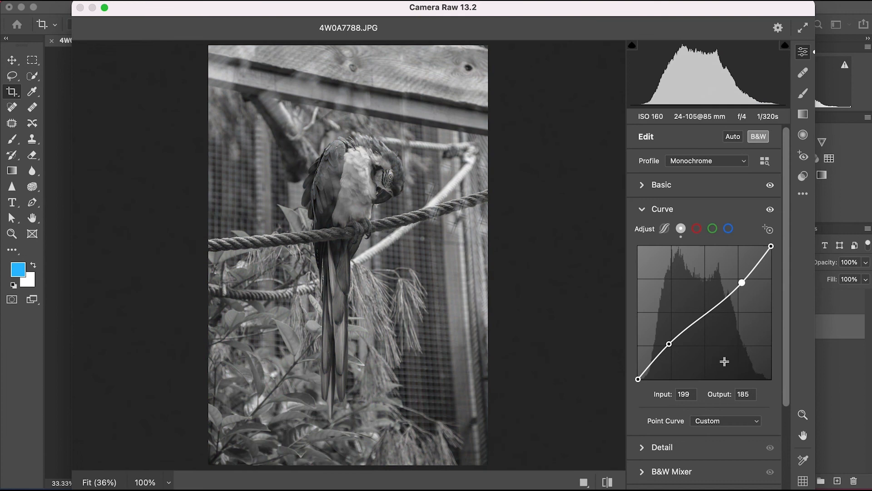
click(668, 185)
drag(709, 253, 713, 253)
drag(719, 272, 728, 273)
drag(676, 292, 670, 291)
drag(713, 327, 733, 327)
Return the photo to color and shape the red curve with lowered midtones and raised highlights.
drag(787, 319, 786, 413)
click(664, 331)
click(696, 228)
drag(696, 319, 697, 326)
click(758, 136)
drag(743, 278, 743, 275)
Adjust the green curve, and shape the blue curve with raised shadows and a highlight point at input 204, output 202.
click(712, 228)
drag(698, 319, 698, 324)
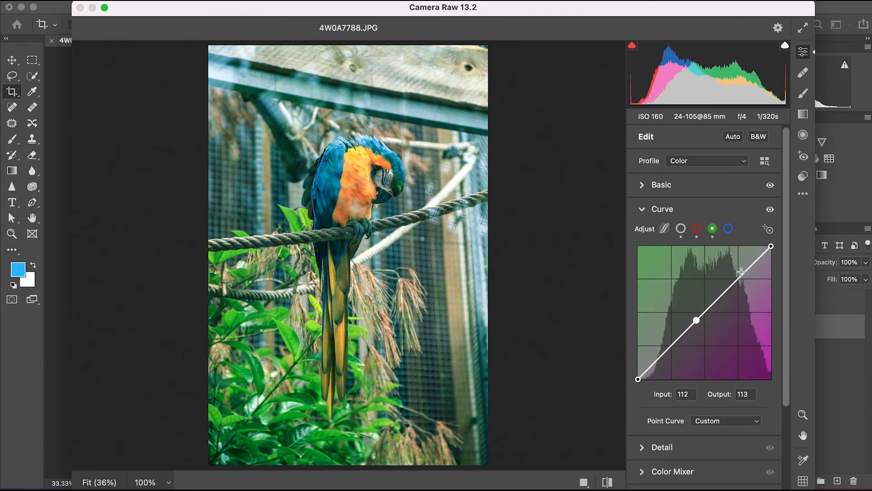
drag(741, 273, 748, 272)
click(728, 229)
click(691, 312)
drag(691, 312, 675, 337)
drag(743, 272, 744, 273)
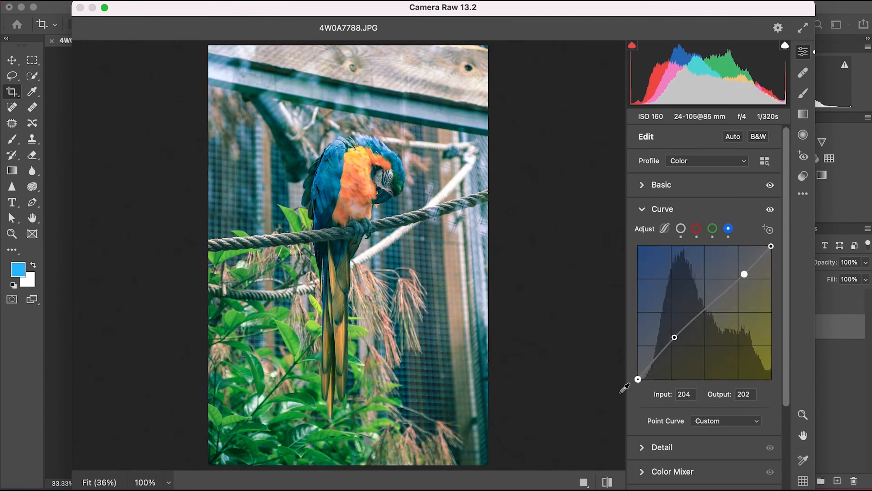
Fine-tune the individual color ranges of the parrot photo in the Color Mixer.
drag(785, 376, 785, 457)
click(647, 343)
click(646, 369)
mouse_move(704, 323)
mouse_down()
mouse_move(722, 325)
mouse_move(703, 324)
mouse_up()
drag(704, 342, 712, 376)
mouse_move(704, 380)
mouse_down()
mouse_move(688, 387)
mouse_move(738, 394)
mouse_move(691, 391)
mouse_up()
mouse_move(704, 400)
mouse_down()
mouse_move(749, 400)
mouse_move(703, 404)
mouse_up()
drag(704, 418, 704, 460)
Tint the parrot photo's shadows and highlights with Color Grading.
drag(786, 396, 782, 473)
click(649, 368)
mouse_move(665, 354)
mouse_down()
mouse_move(652, 358)
mouse_move(693, 346)
mouse_move(655, 361)
mouse_move(660, 354)
mouse_up()
drag(743, 354, 787, 407)
Add film grain to the parrot photo with an amount of 36 and a size of 36.
click(642, 434)
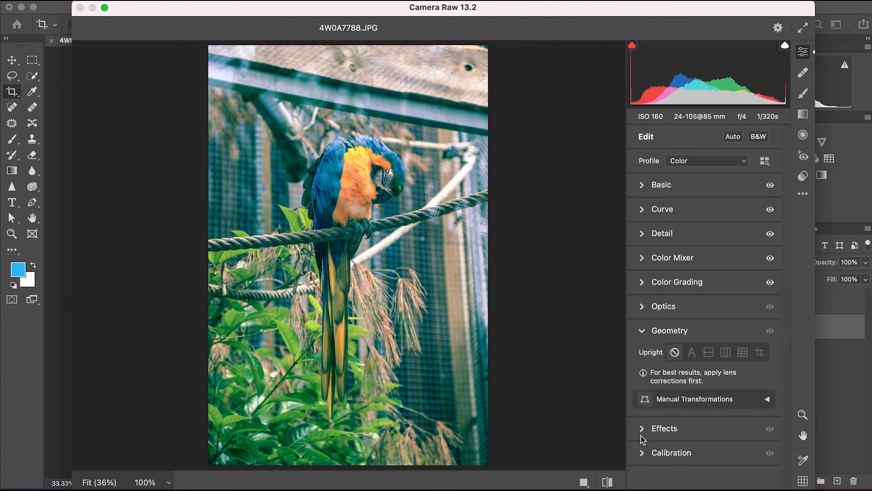
click(647, 311)
click(648, 467)
drag(640, 386, 686, 384)
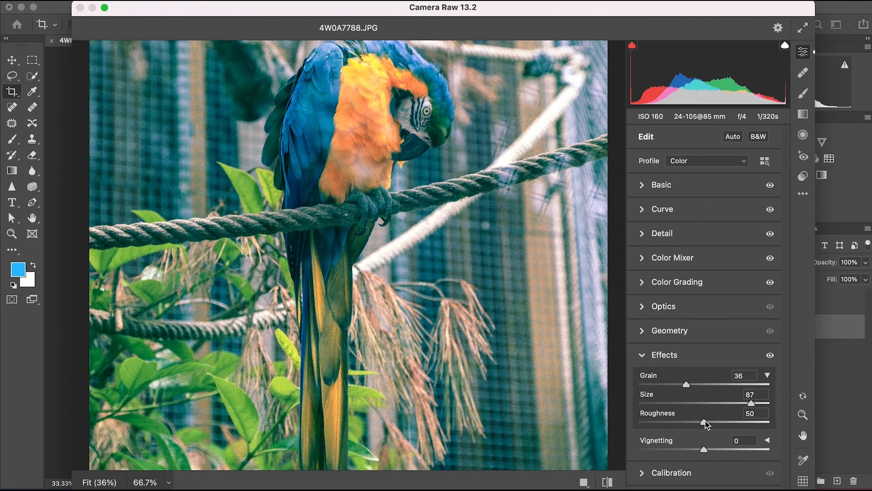
key(super+minus)
key(super+minus)
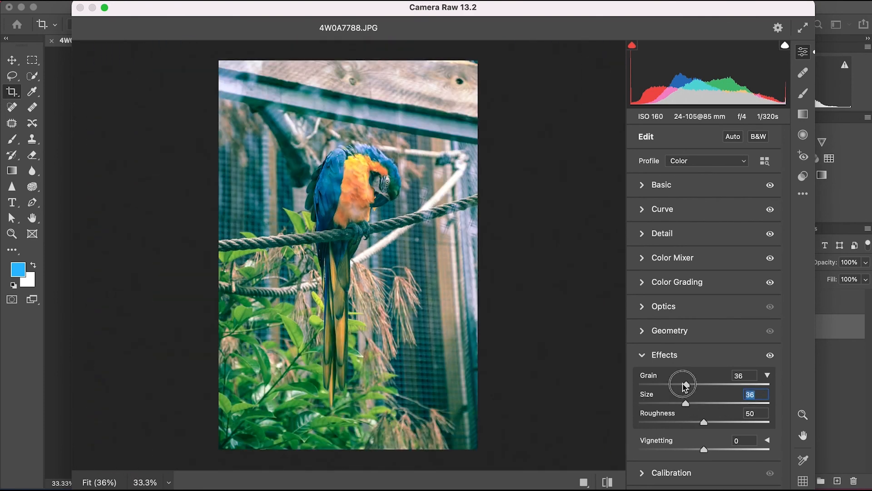
Calibrate the red, green and blue primaries of the parrot photo and apply the Camera Raw edits.
click(670, 467)
drag(703, 367, 708, 349)
drag(703, 405, 702, 405)
drag(703, 463, 683, 462)
click(643, 200)
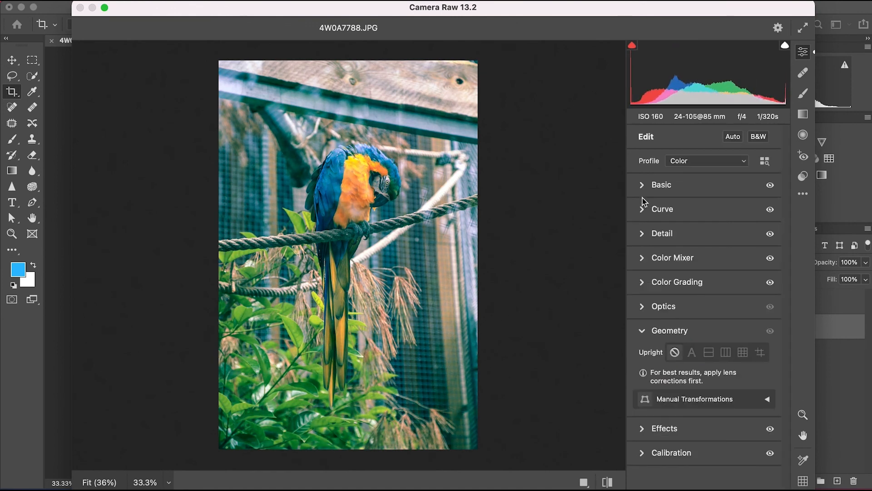
key(Return)
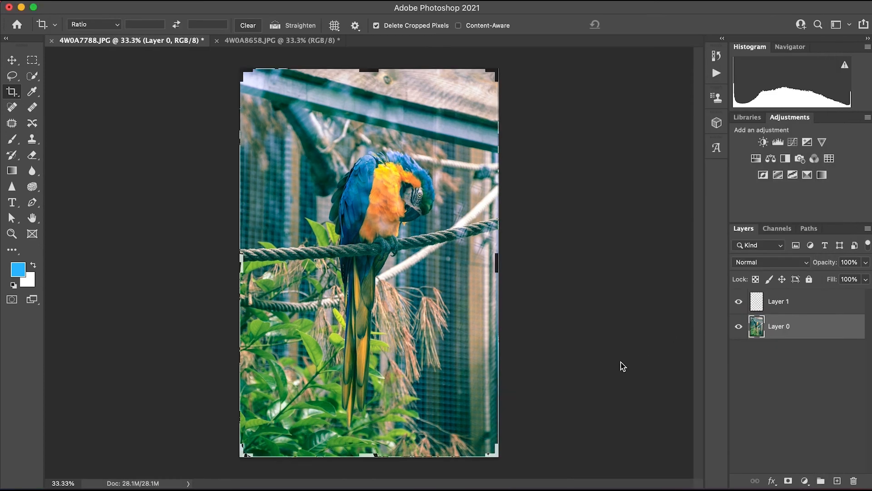
Add a Brightness/Contrast adjustment layer above the parrot photo and adjust its brightness and contrast.
click(763, 142)
mouse_move(131, 278)
mouse_down()
mouse_move(152, 279)
mouse_move(132, 258)
mouse_move(126, 291)
mouse_move(136, 289)
mouse_up()
click(180, 184)
click(49, 175)
Send the graded parrot photo to Export As.
click(91, 1)
mouse_move(141, 152)
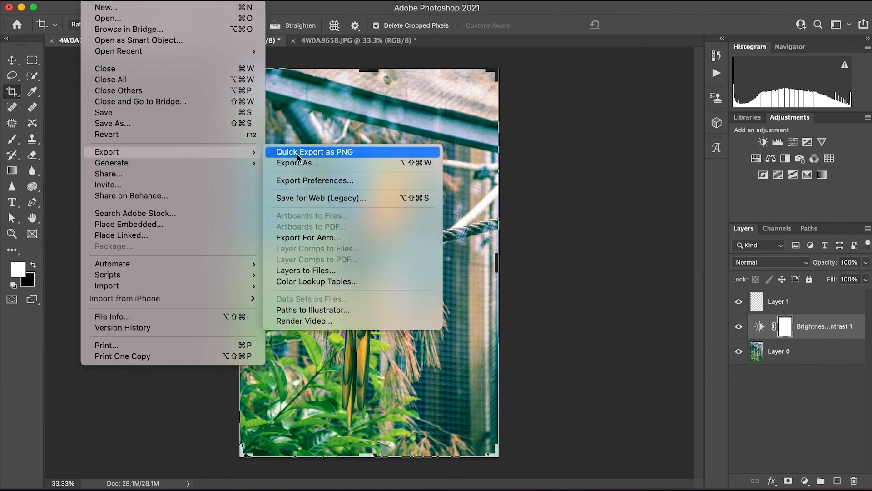
click(299, 163)
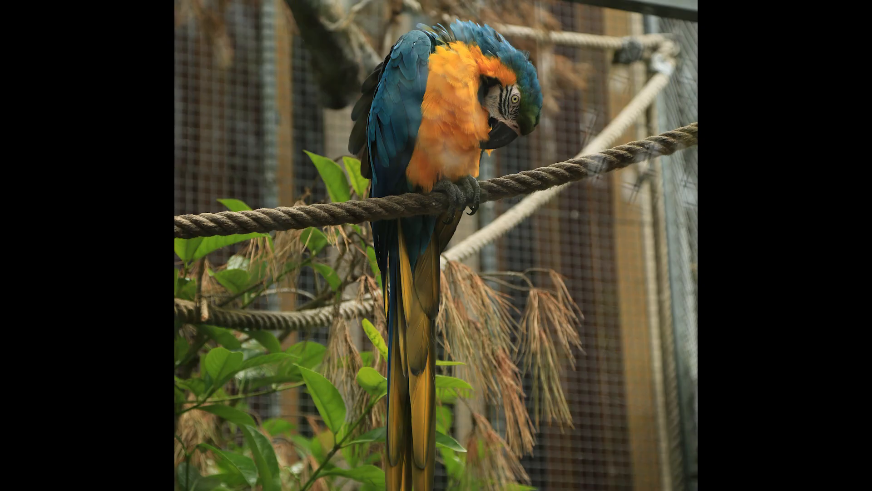